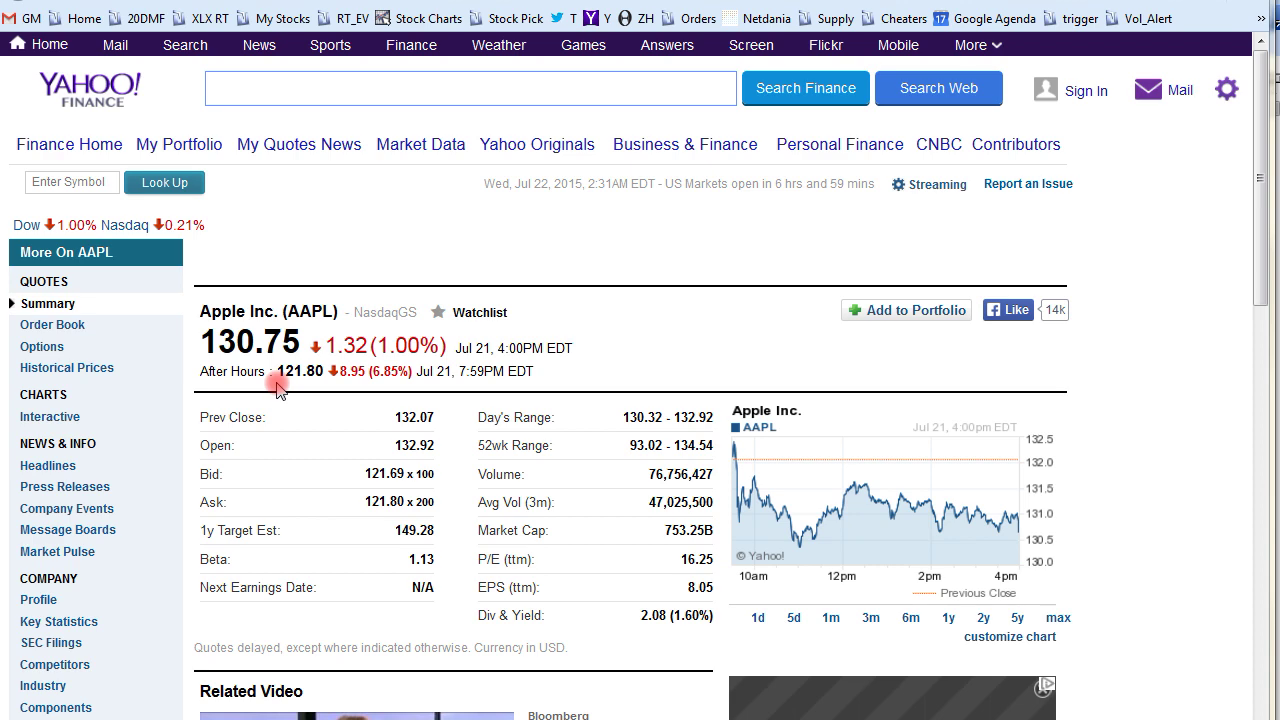
# Review the daily AAPL chart with its 50- and 200-day moving averages and bring up the Effective Volume Supply page
pyautogui.moveTo(840, 144)
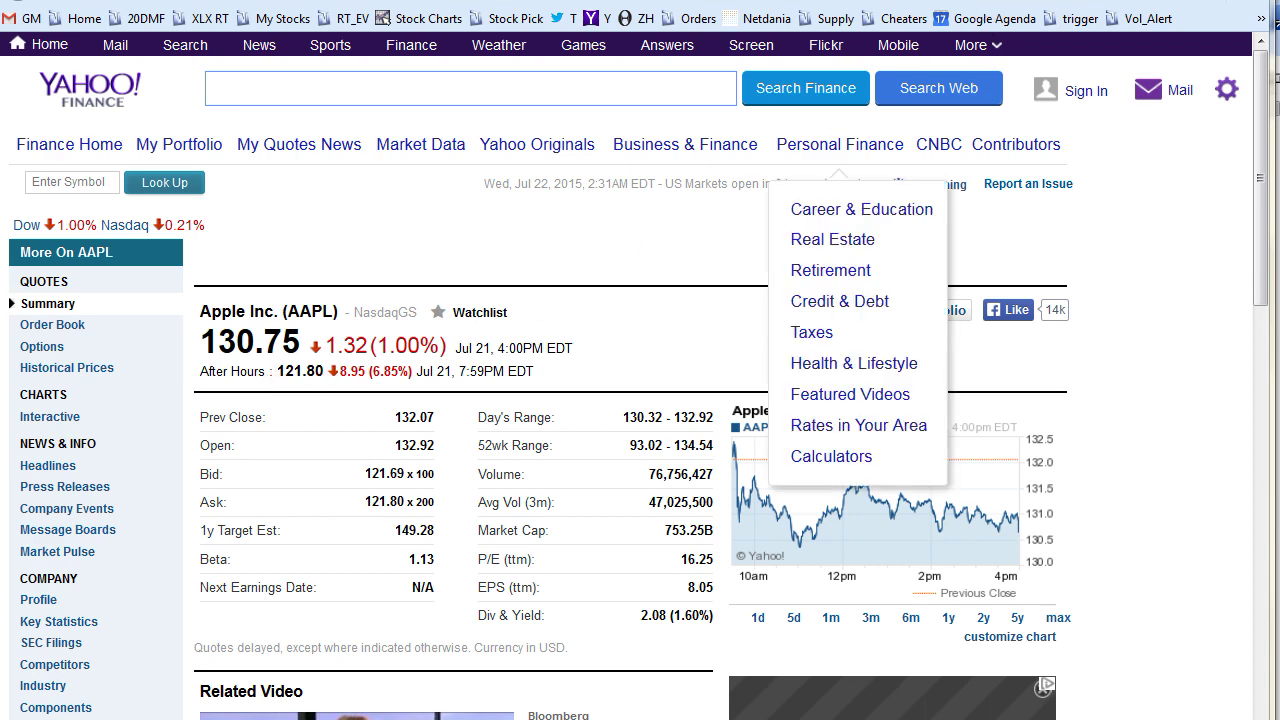
pyautogui.hotkey('ctrl', 'Tab')
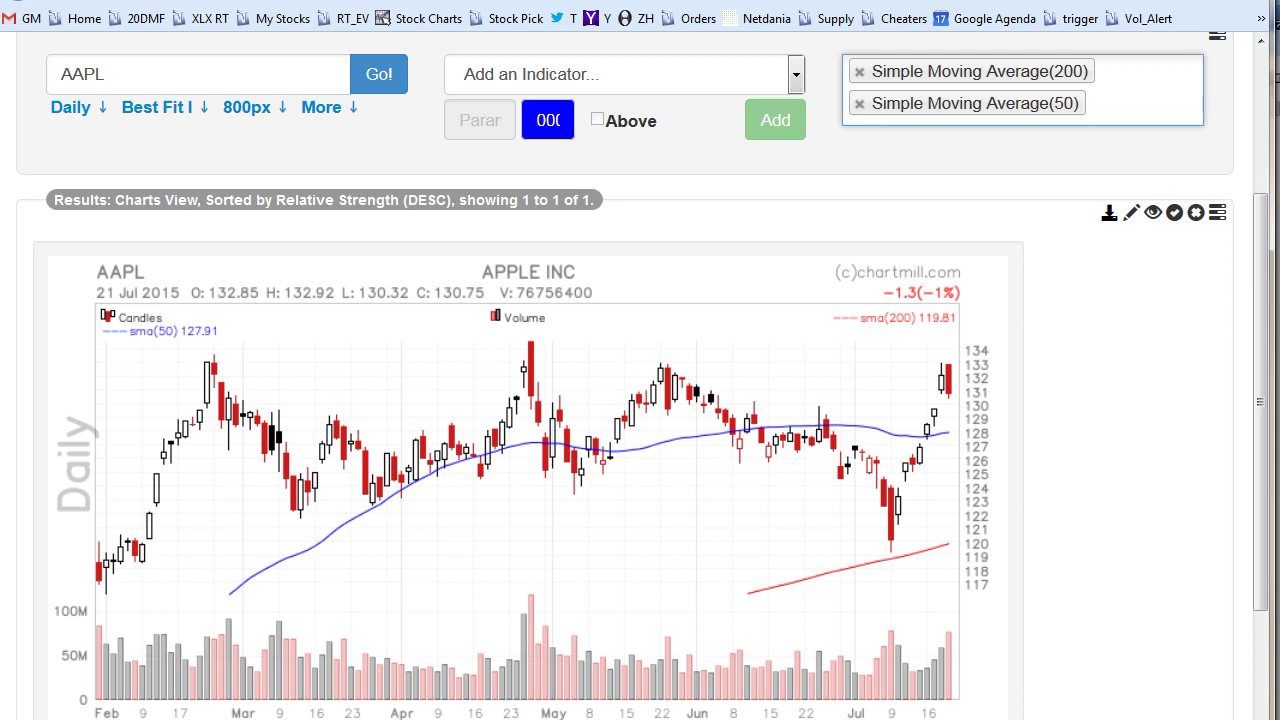
pyautogui.hotkey('ctrl', 'Tab')
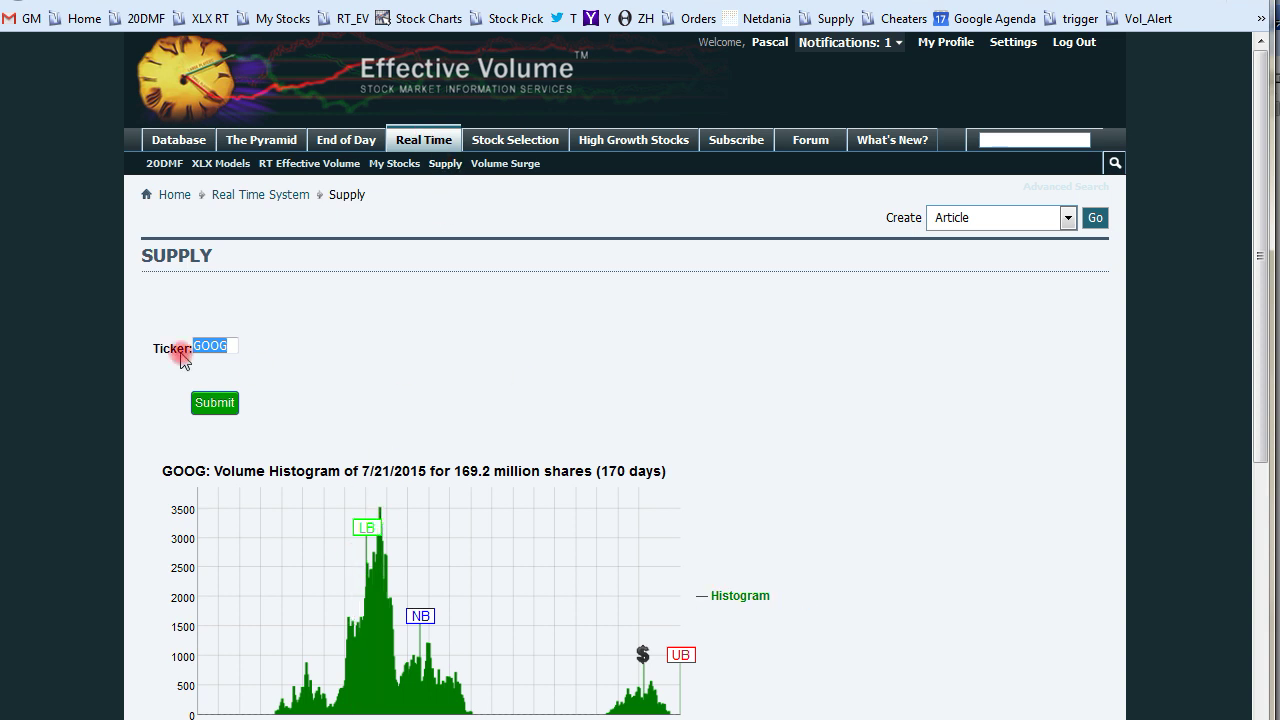
# Load the volume histogram and supply level charts for ticker AAPL and examine the price range around 120
pyautogui.click(213, 348)
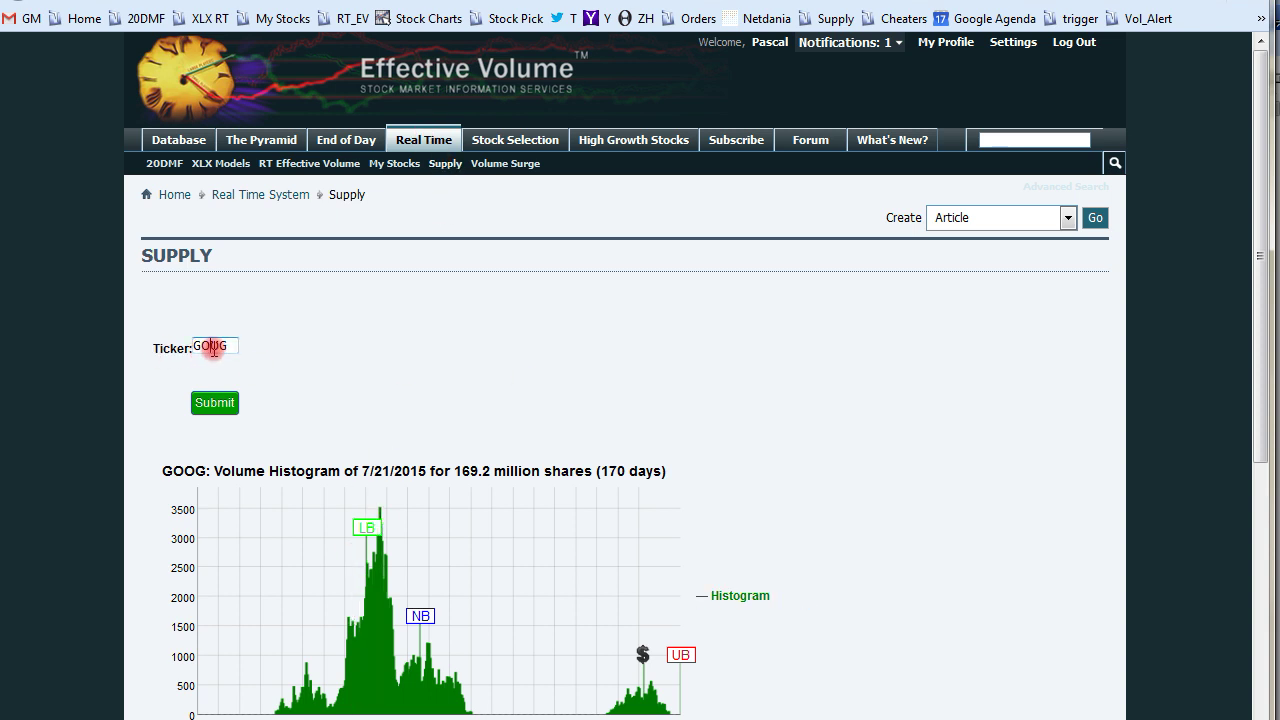
pyautogui.doubleClick(213, 348)
pyautogui.write('AAPL')
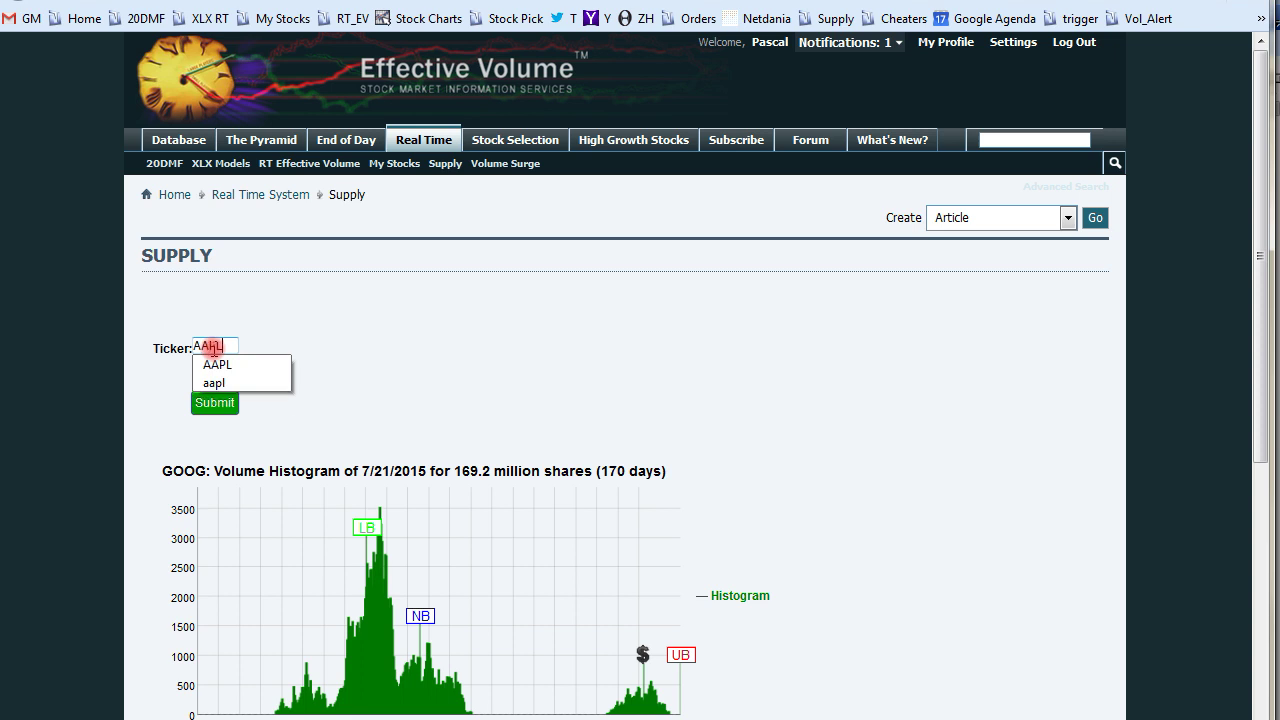
pyautogui.press('Escape')
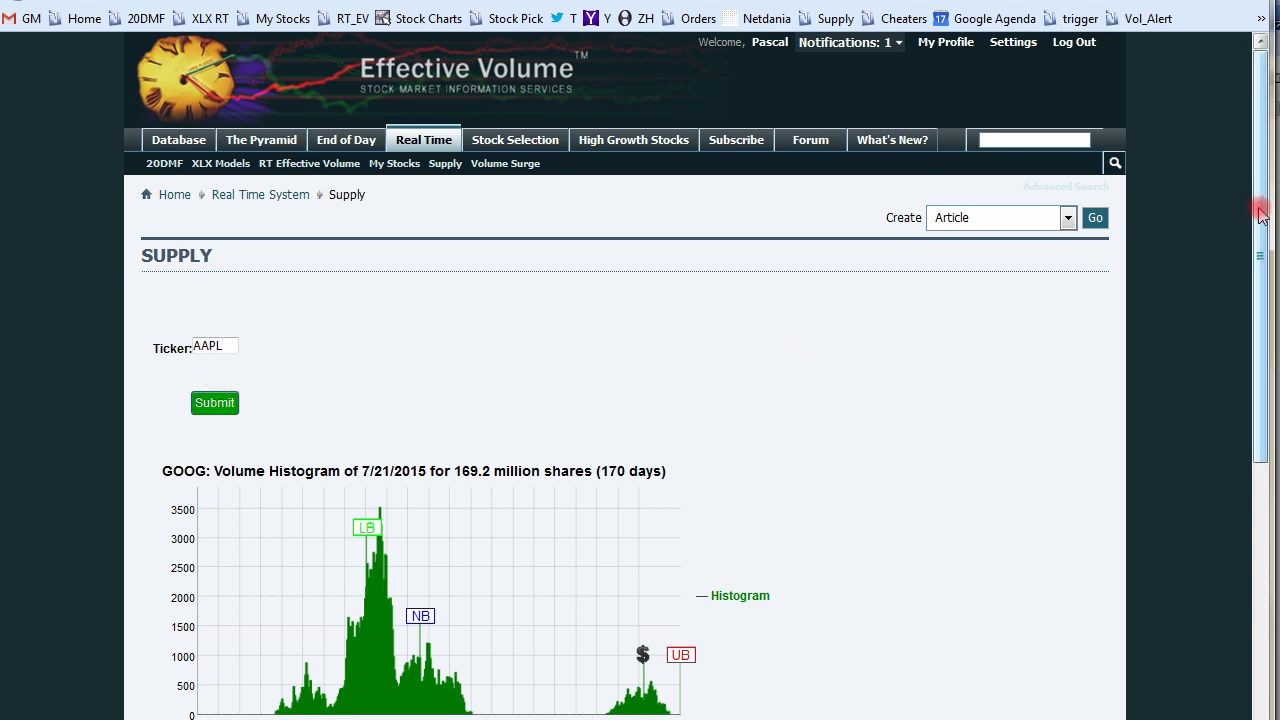
pyautogui.press('Return')
pyautogui.moveTo(1262, 216); pyautogui.dragTo(1277, 397)
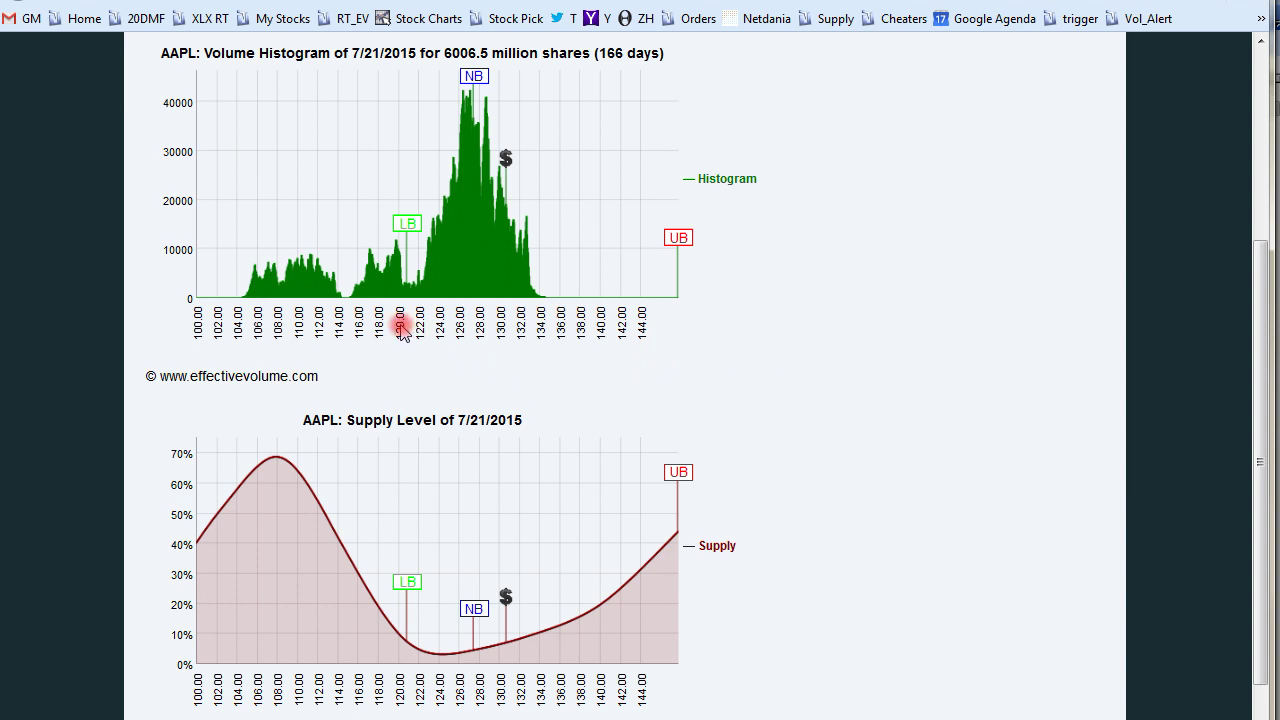
pyautogui.moveTo(404, 288)
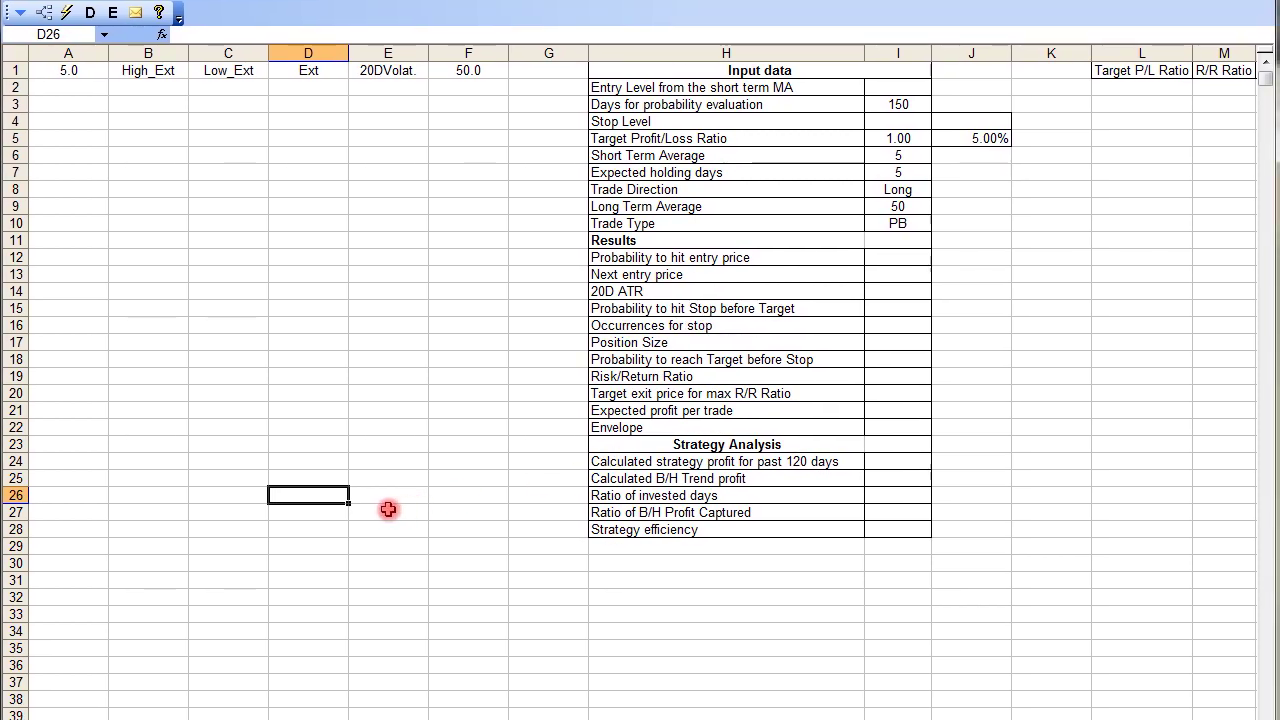
# In the Excel trade analysis sheet, load the new ticker AAPL with a Long trade direction
pyautogui.click(22, 12)
pyautogui.write('AAPL')
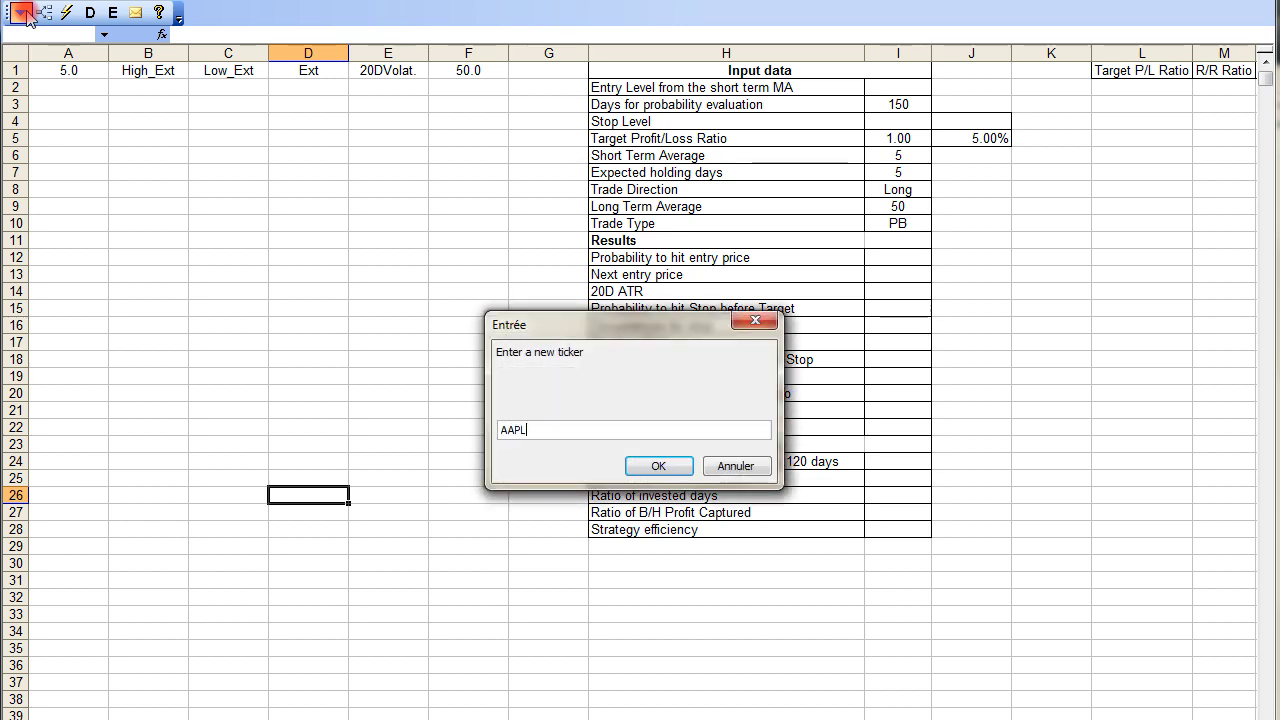
pyautogui.press('Return')
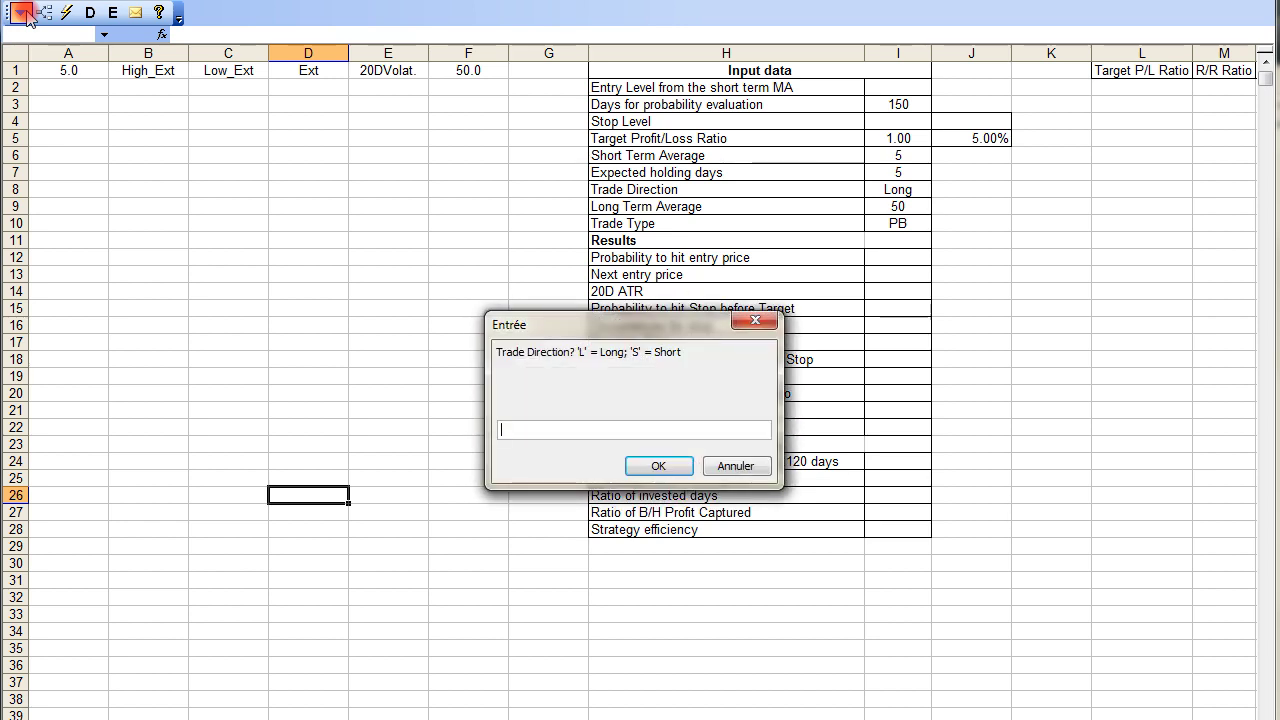
pyautogui.write('L')
pyautogui.press('Return')
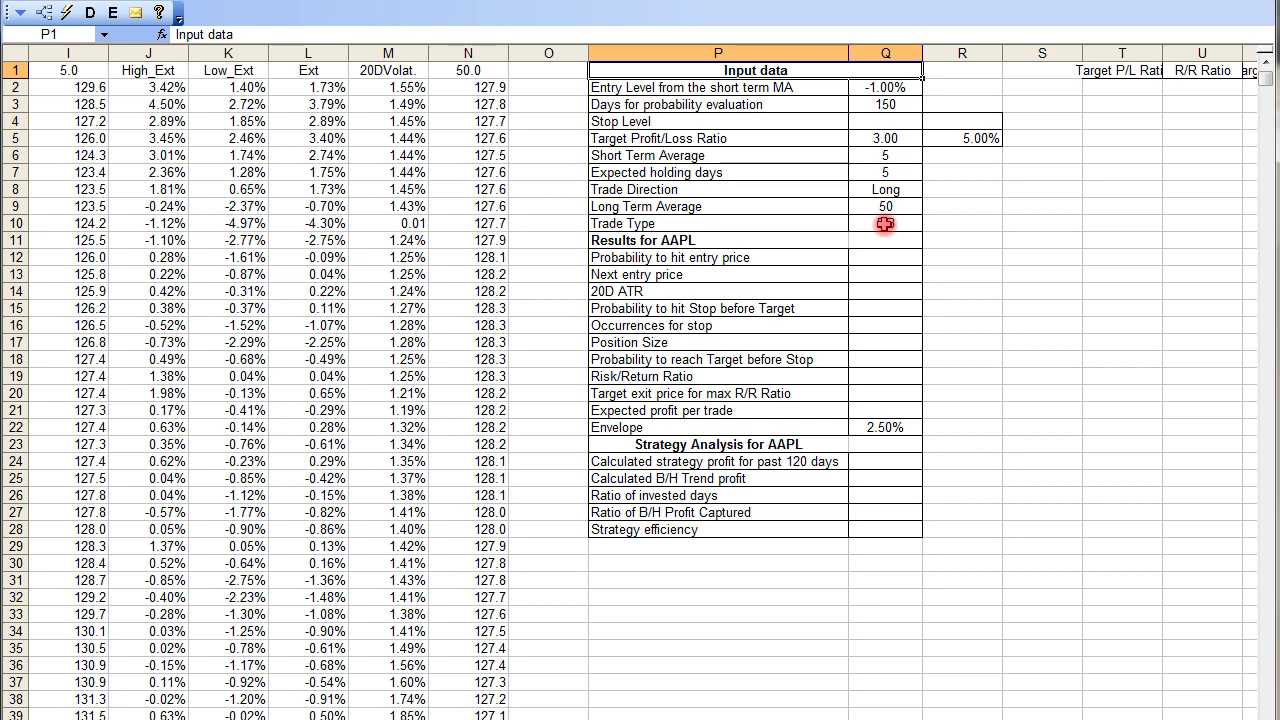
# Set the trade type to OS and the entry level from the short term MA to -3%
pyautogui.click(885, 224)
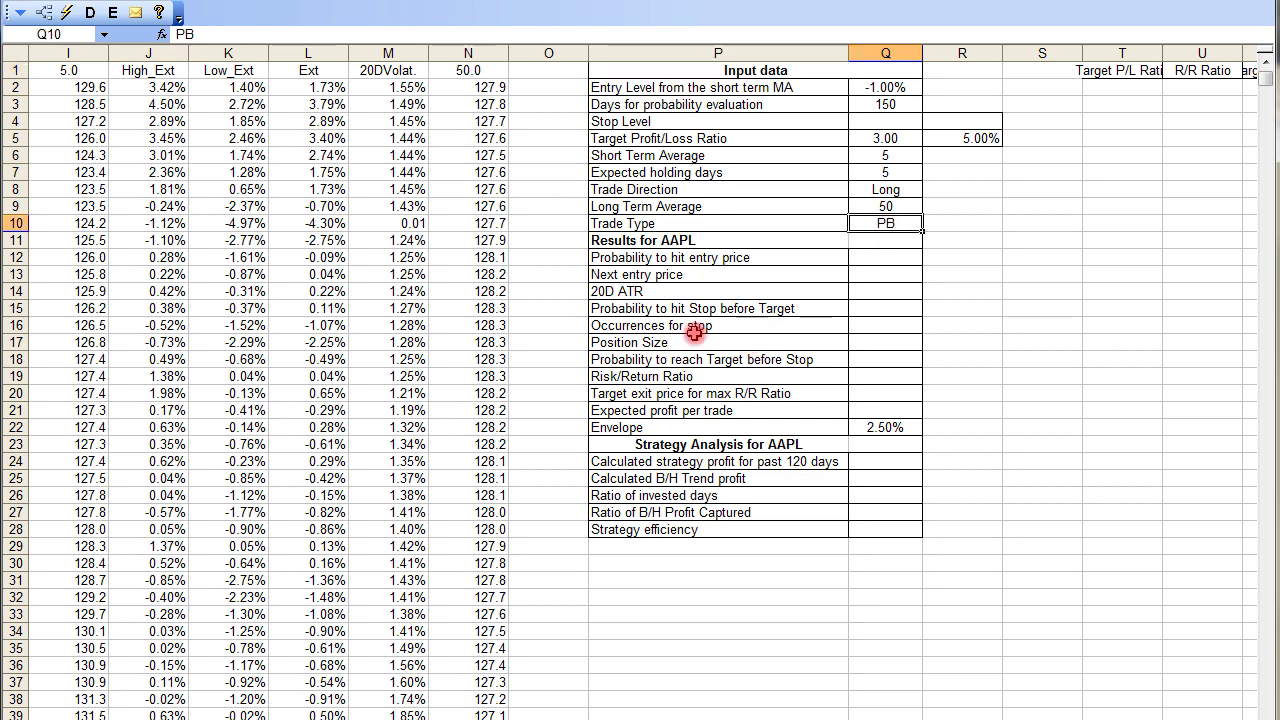
pyautogui.write('OS')
pyautogui.click(985, 328)
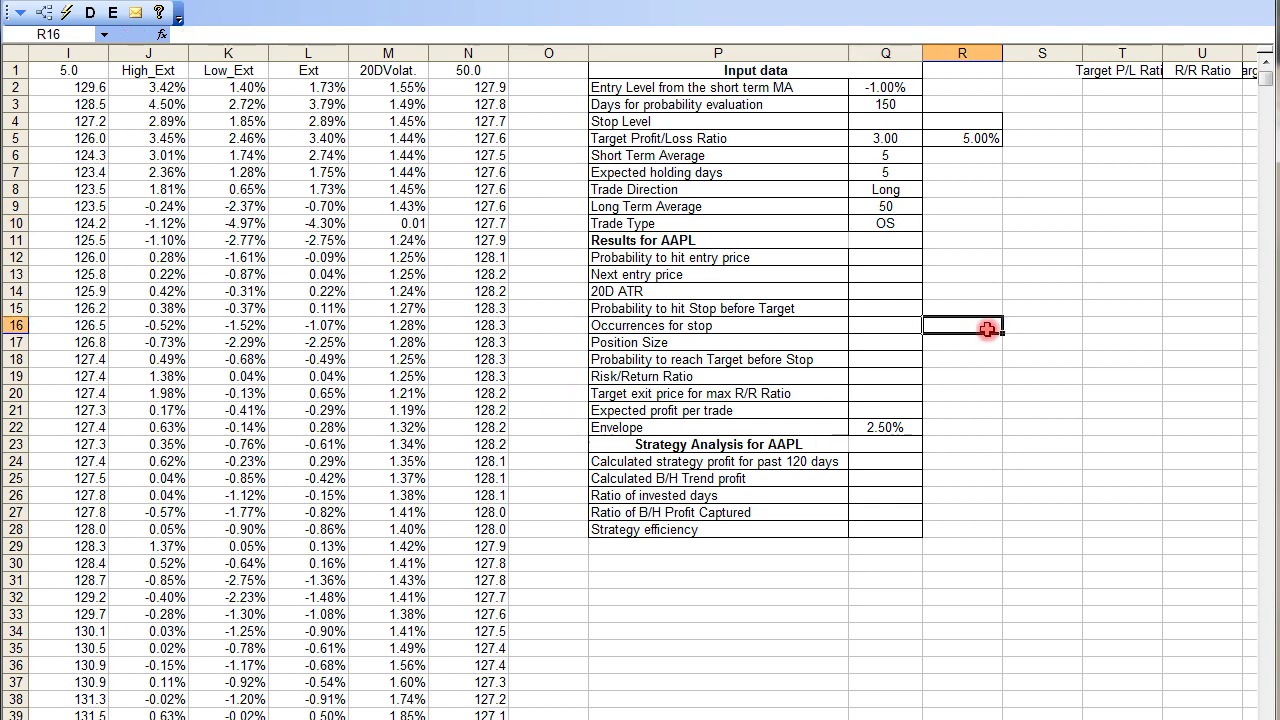
pyautogui.click(905, 88)
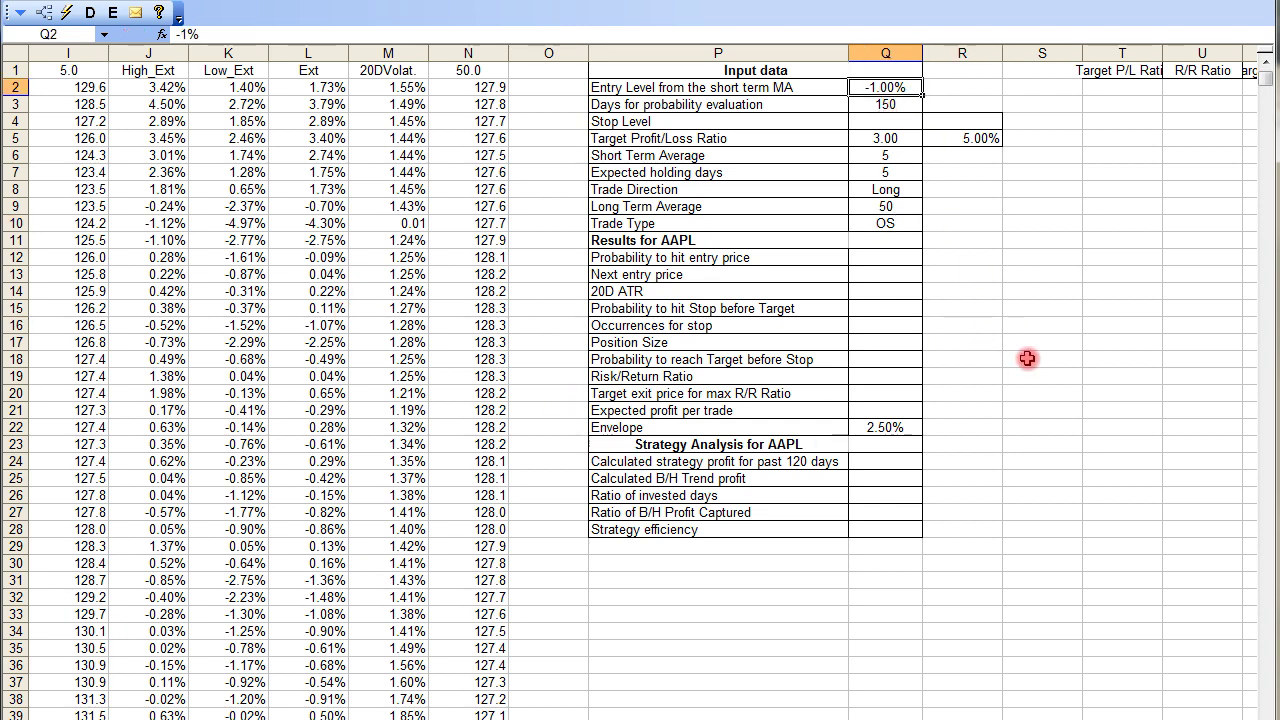
pyautogui.write('-3')
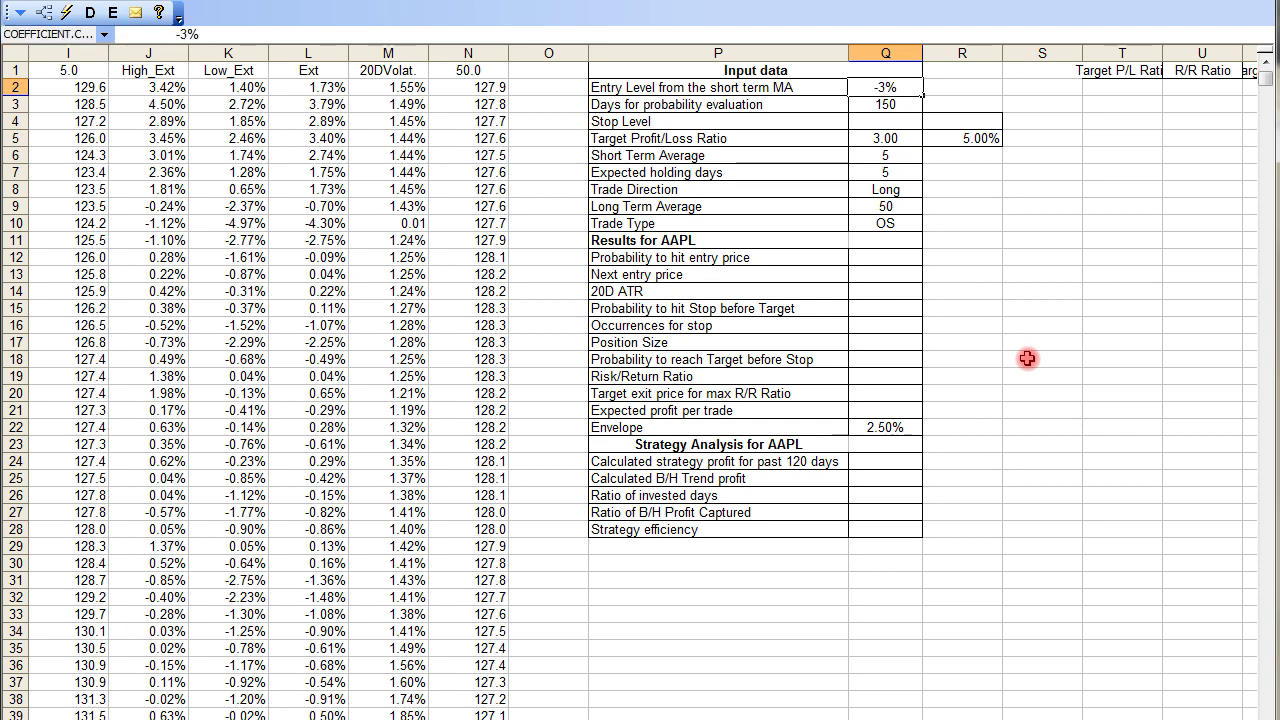
pyautogui.click(1028, 328)
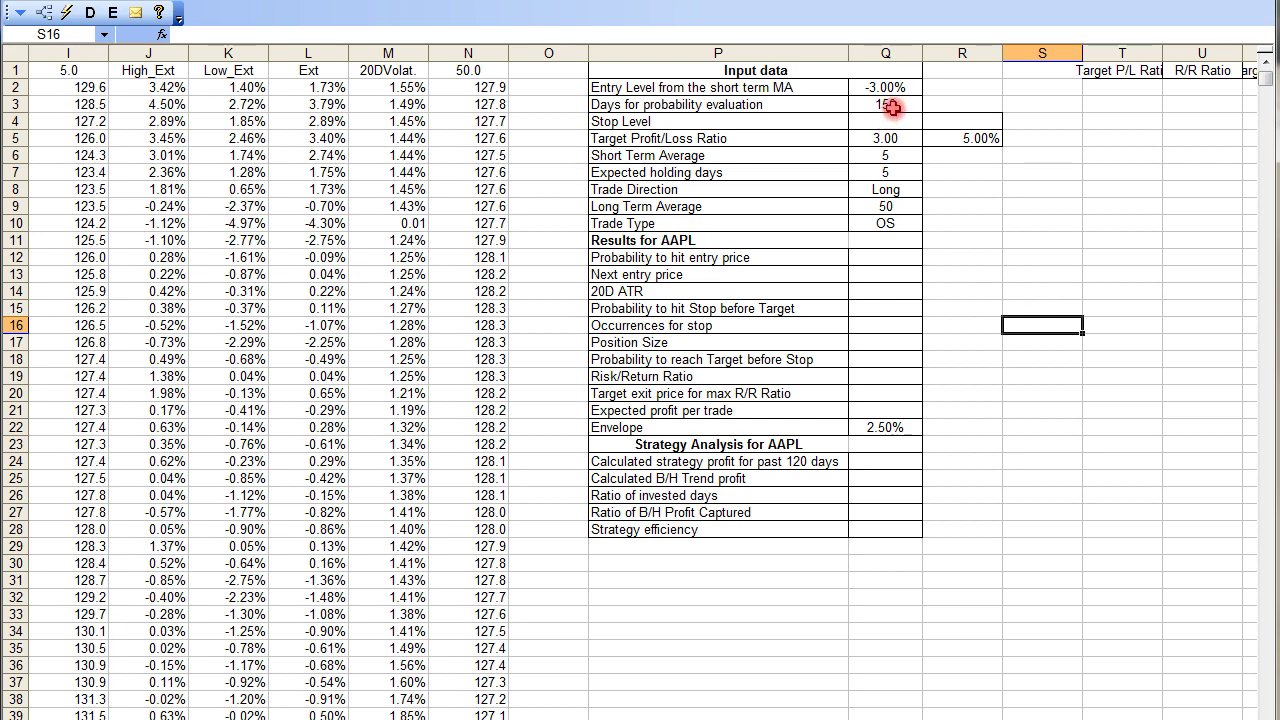
# Set the days for probability evaluation to 500 after checking the AAPL charts, and calculate the trade results
pyautogui.click(892, 108)
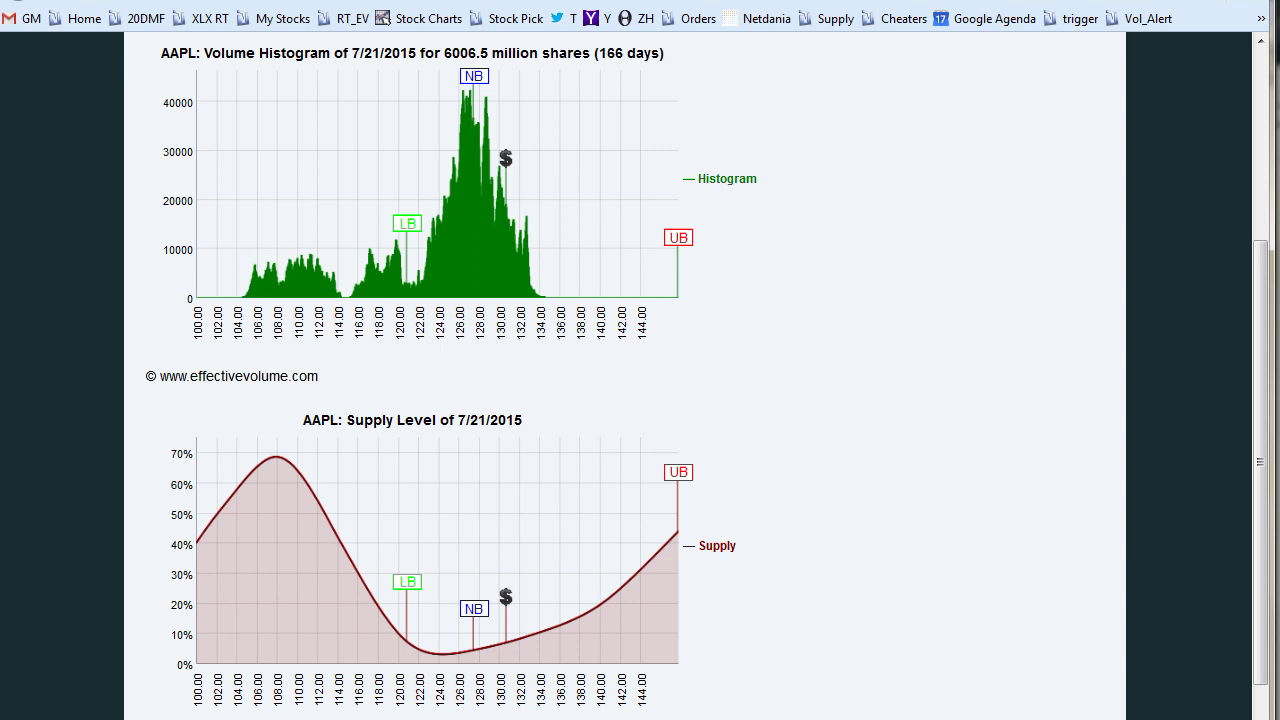
pyautogui.hotkey('ctrl', 'Tab')
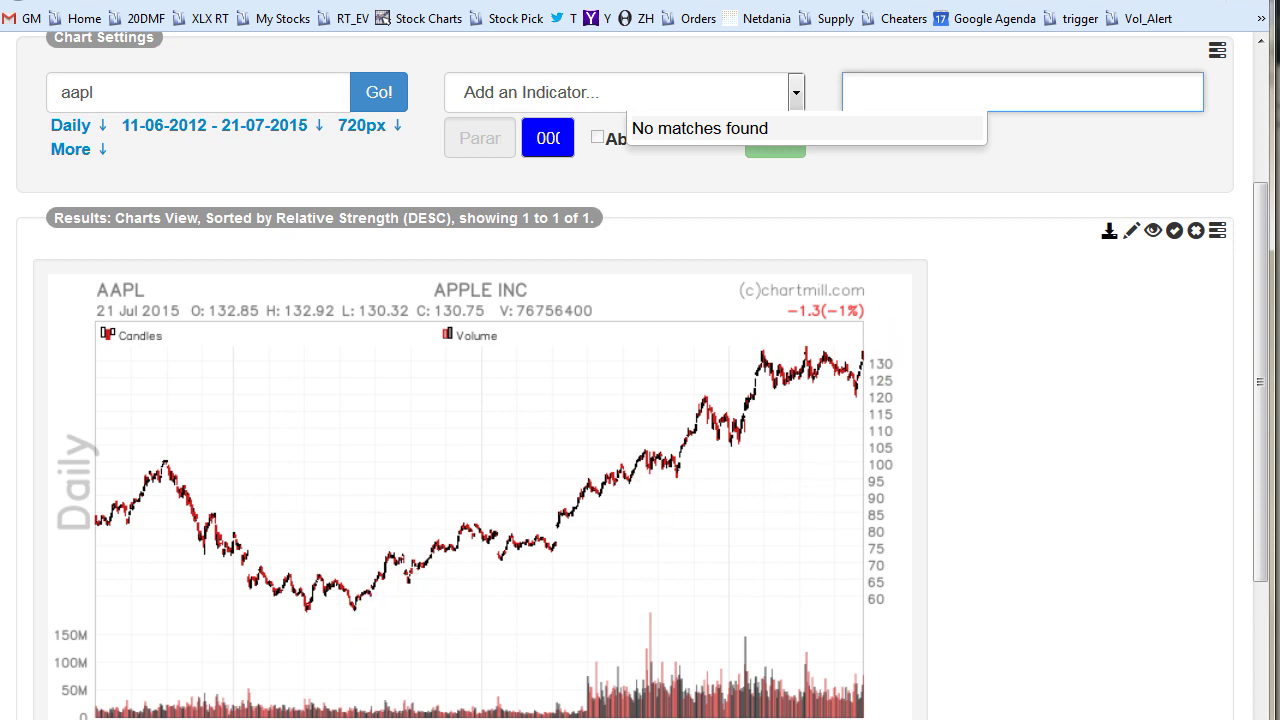
pyautogui.hotkey('alt', 'Tab')
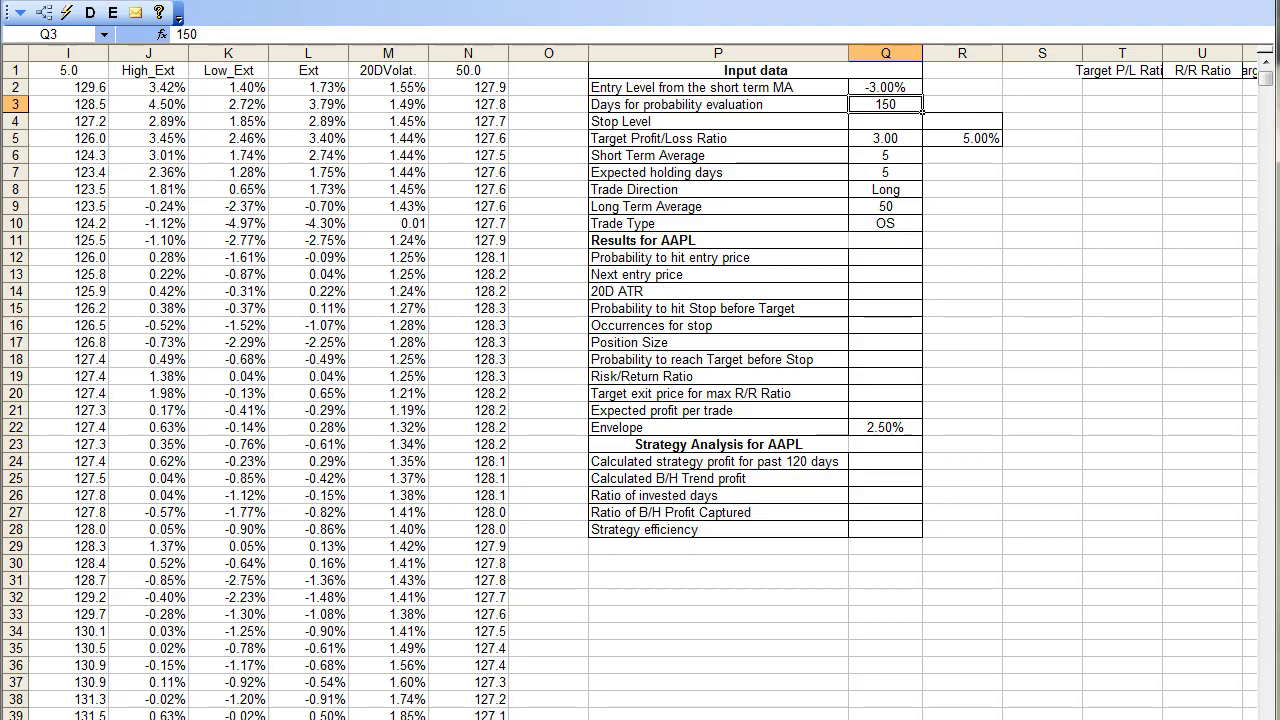
pyautogui.write('500')
pyautogui.click(490, 240)
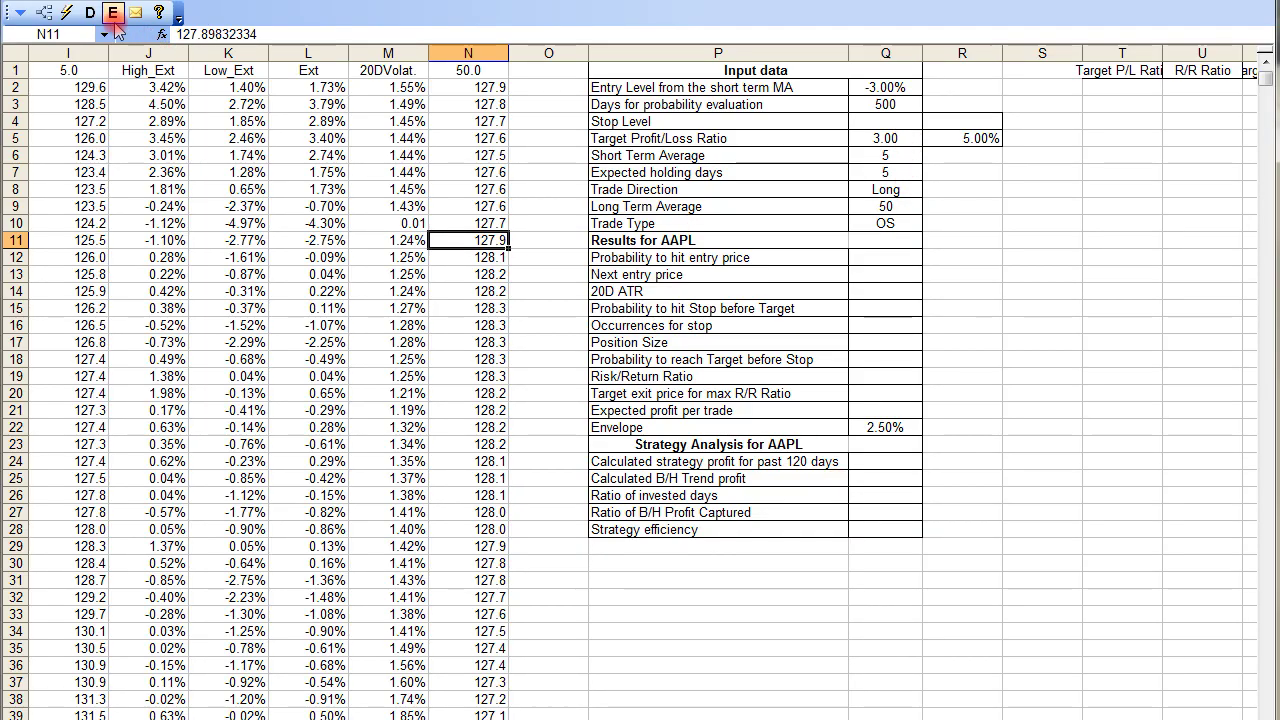
pyautogui.click(68, 12)
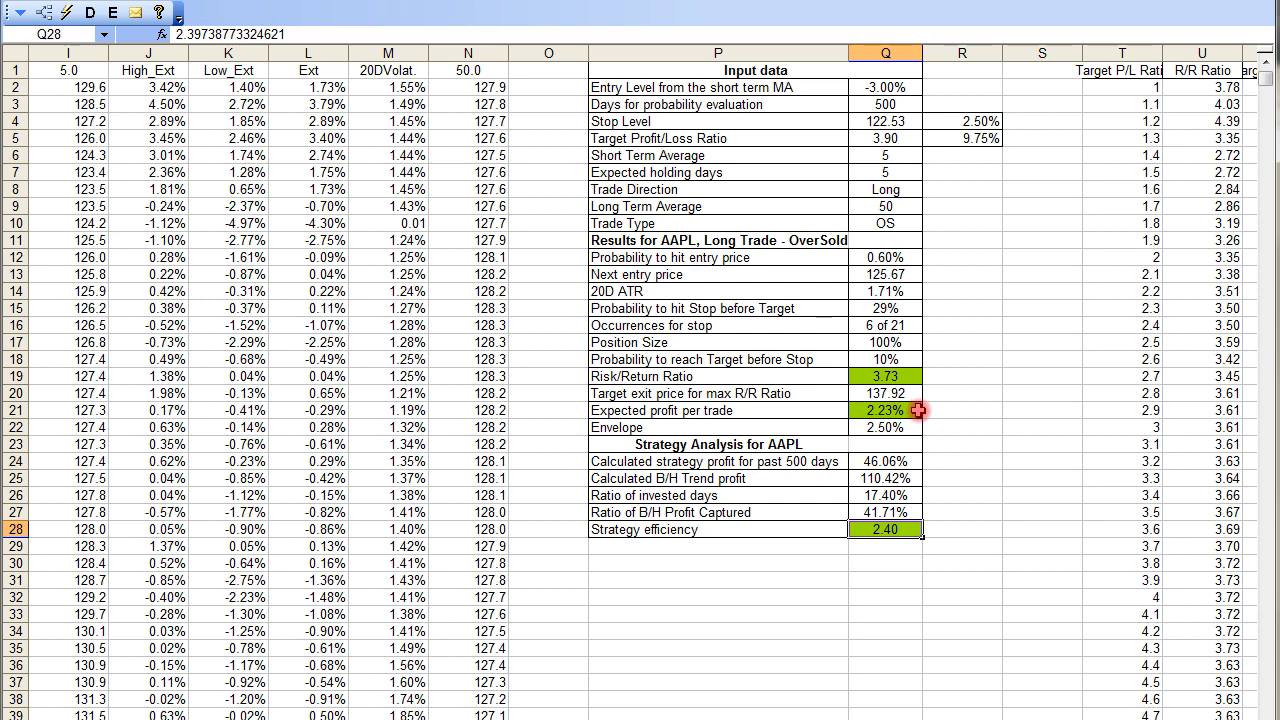
pyautogui.click(898, 274)
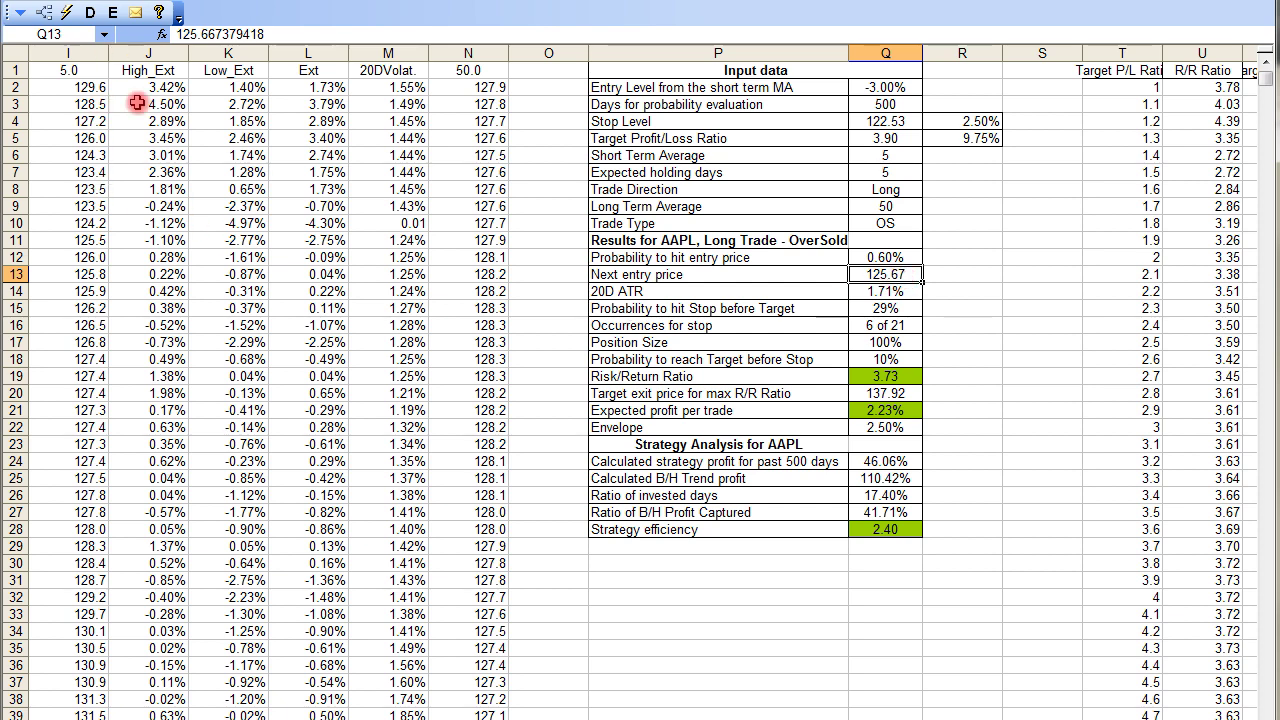
# Generate the table of R/R ratios by entry level and examine the entry price at the -7.00% level
pyautogui.click(114, 16)
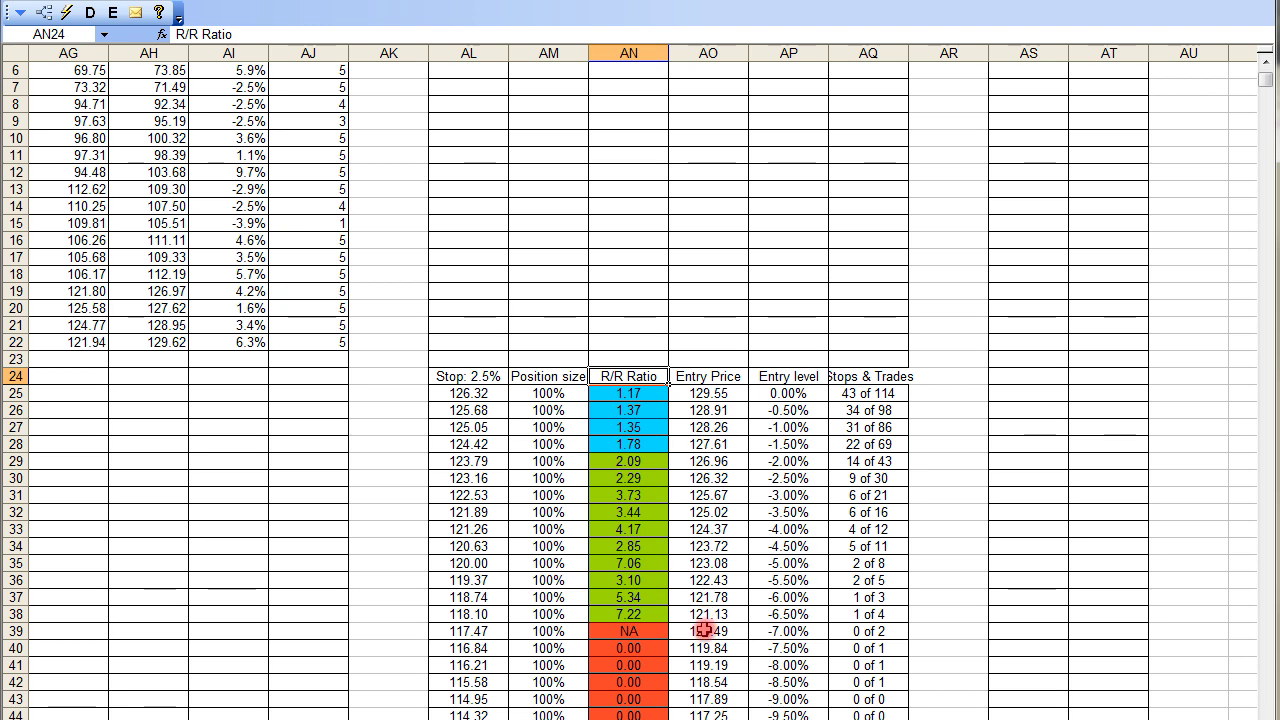
pyautogui.scroll(-1, 850, 655)
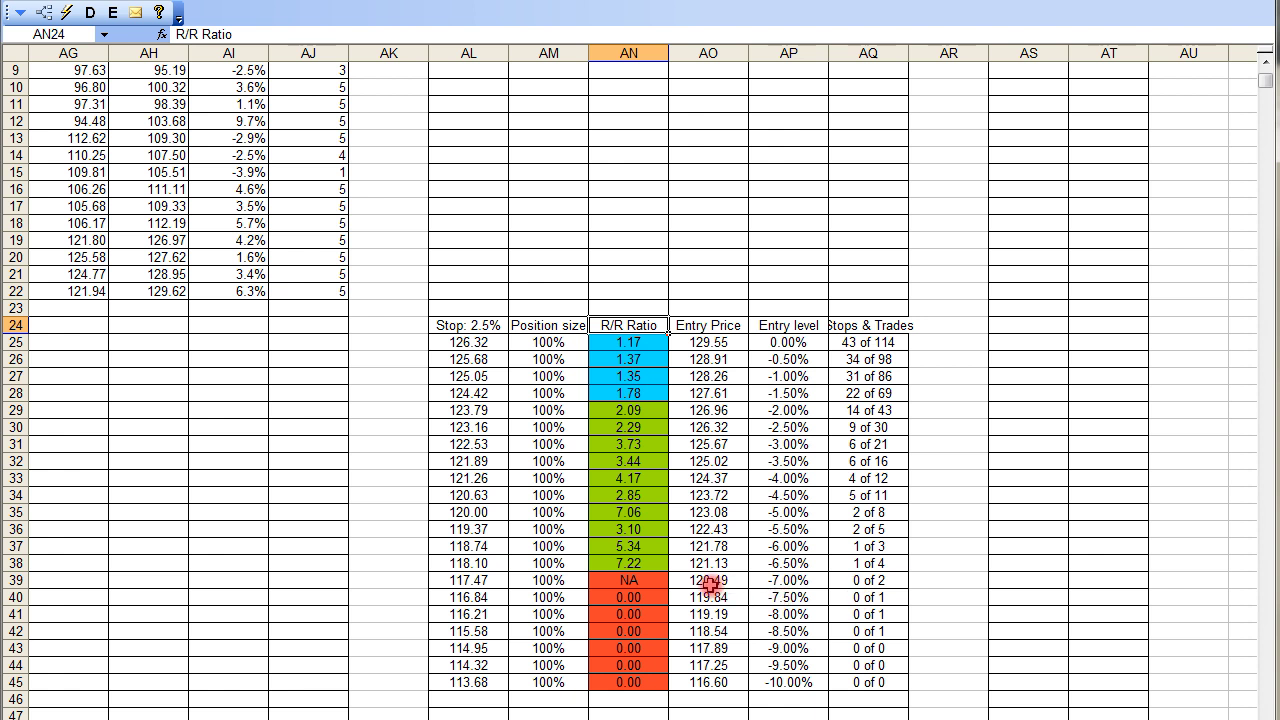
pyautogui.click(710, 584)
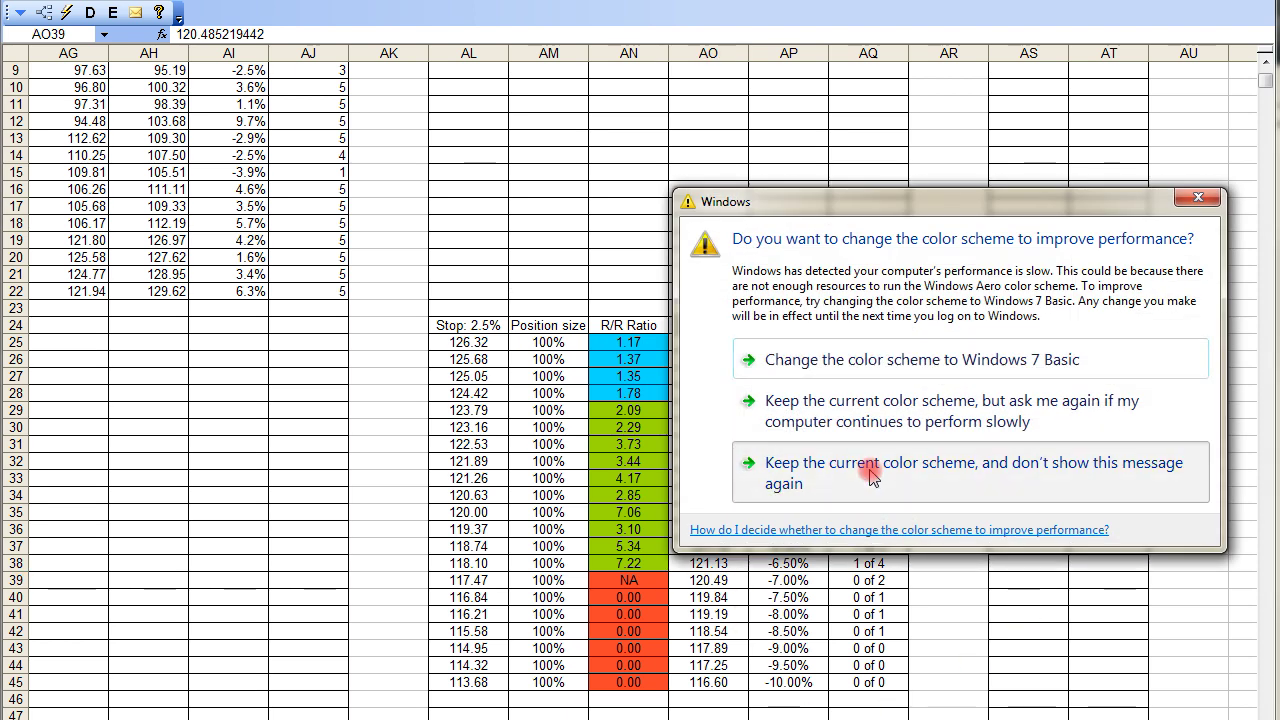
pyautogui.click(870, 475)
# Return to the input data and change the trade direction to Short and the trade type to BD
pyautogui.hscroll(-10, 640, 380)
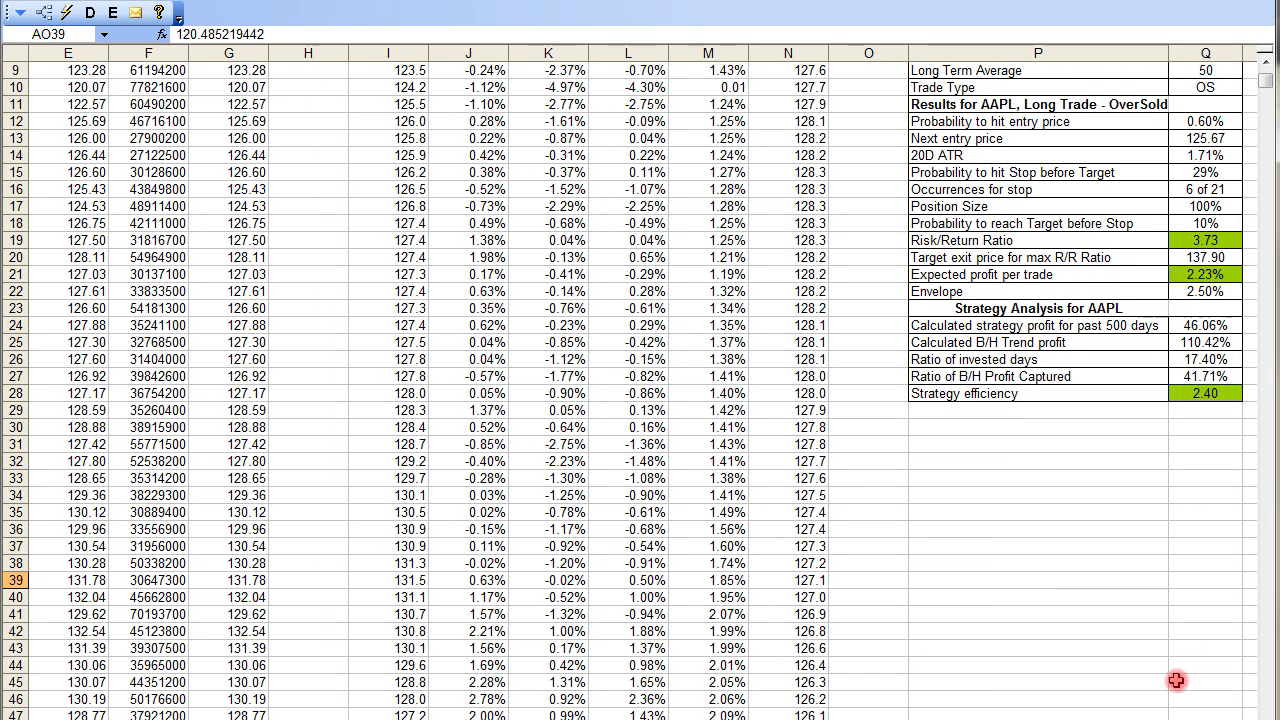
pyautogui.click(1266, 86)
pyautogui.moveTo(1265, 90); pyautogui.dragTo(1265, 70)
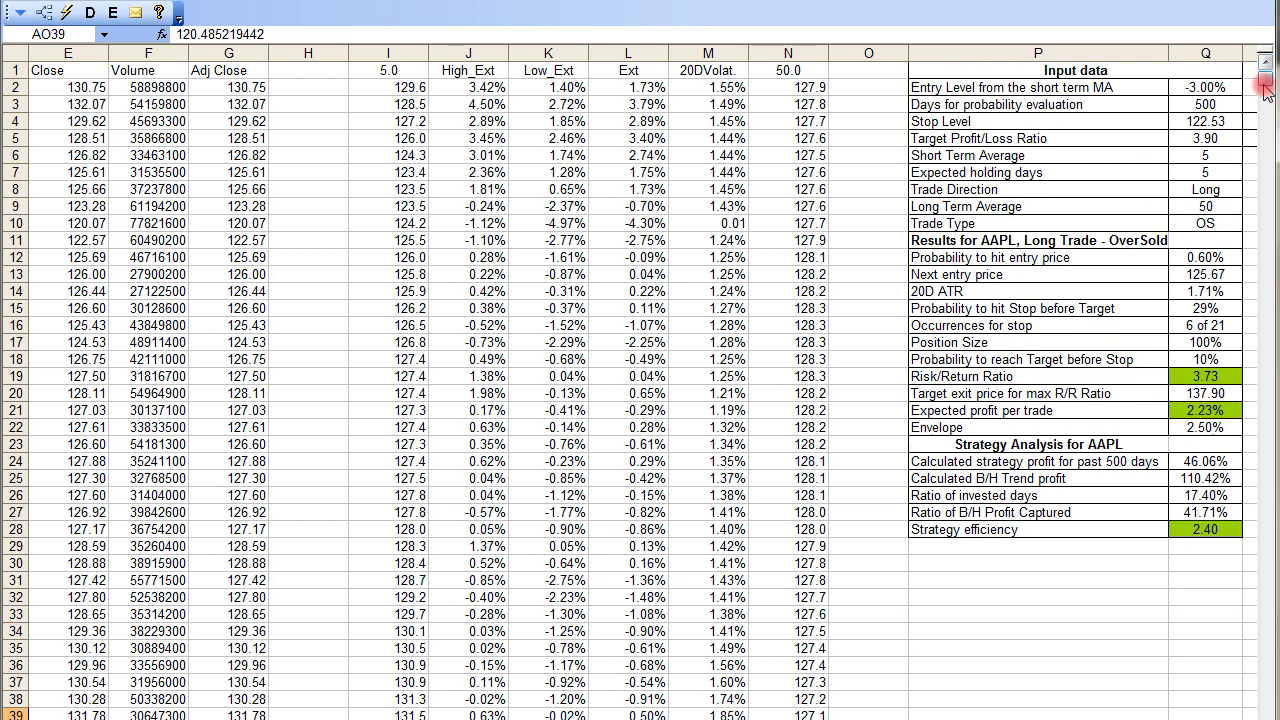
pyautogui.click(1210, 186)
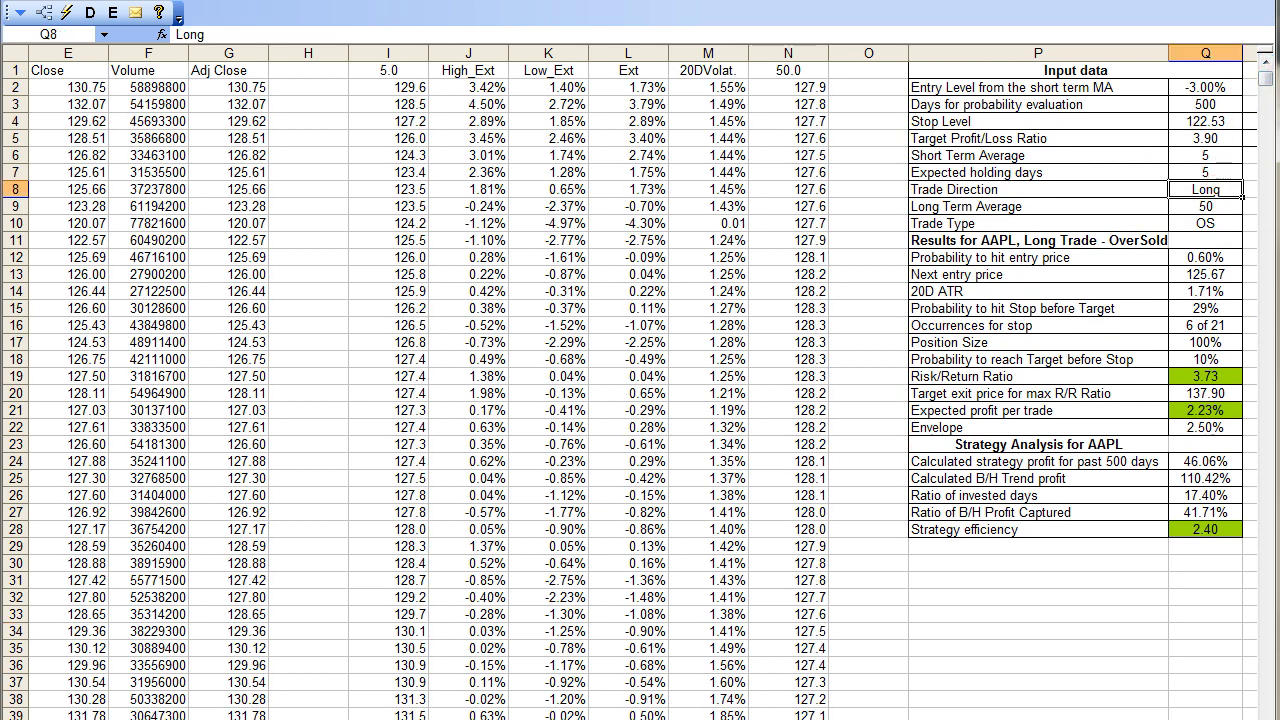
pyautogui.write('Short')
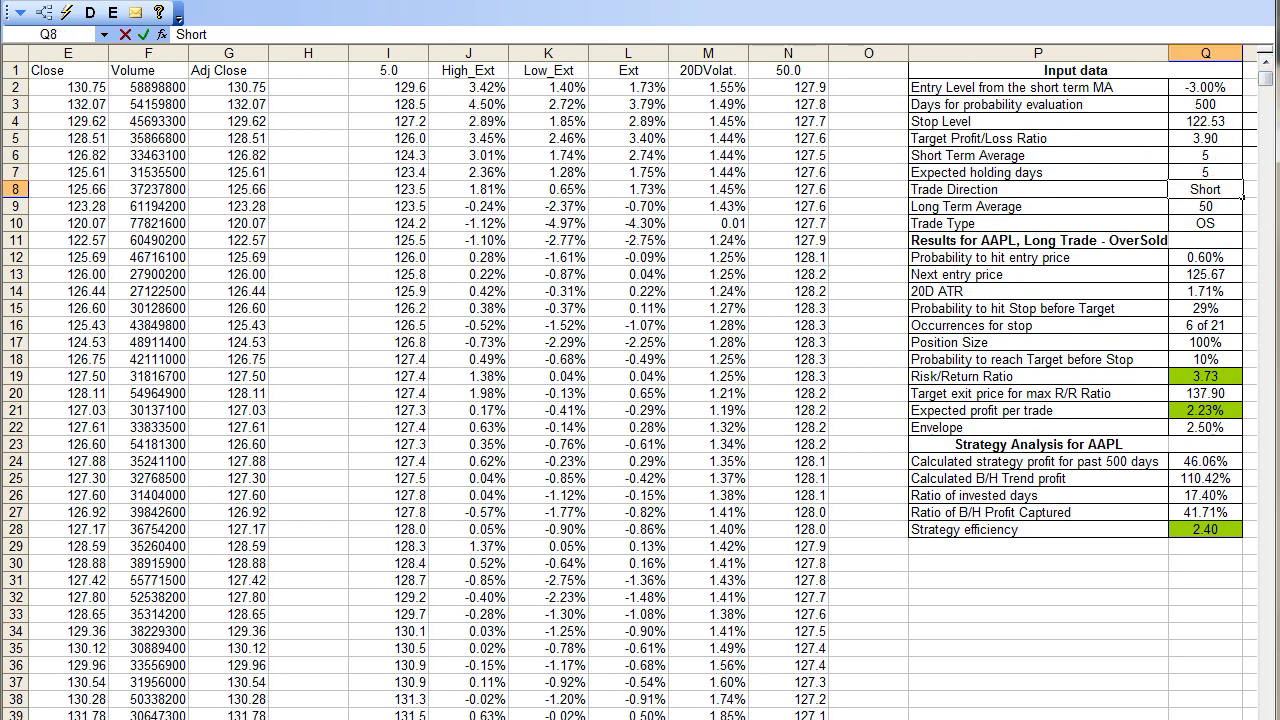
pyautogui.click(656, 172)
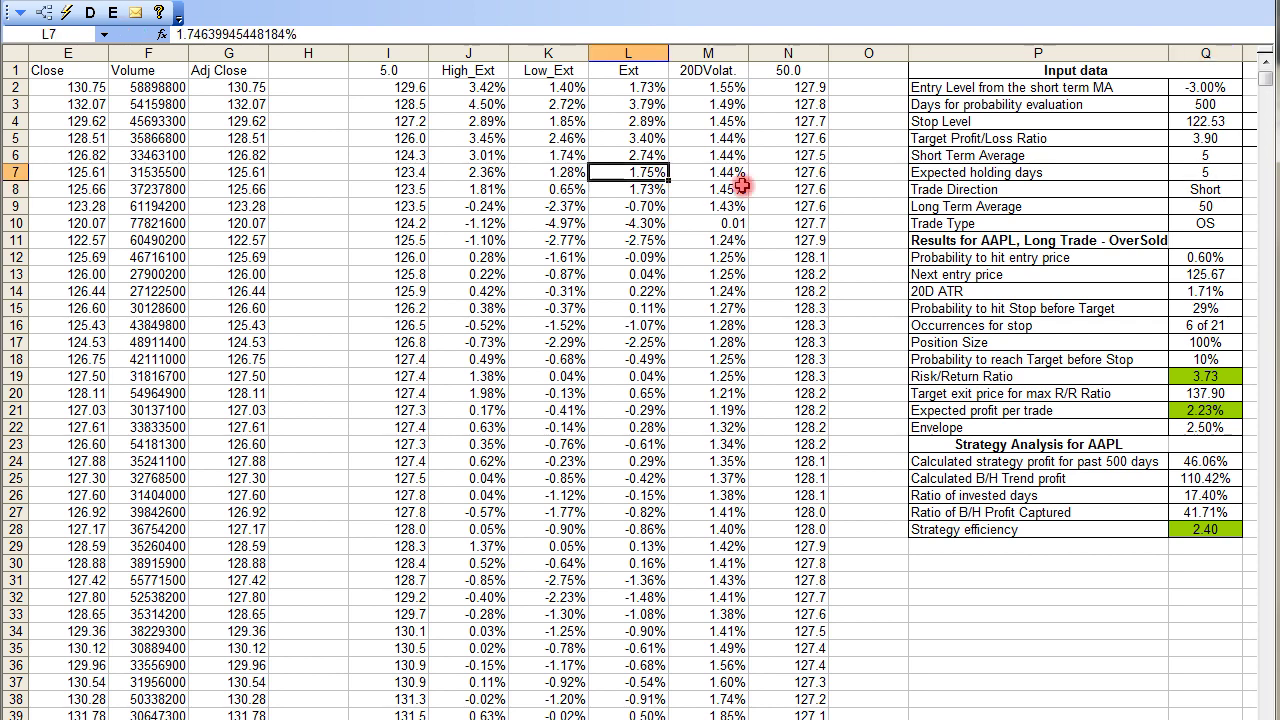
pyautogui.click(1218, 224)
pyautogui.write('BD')
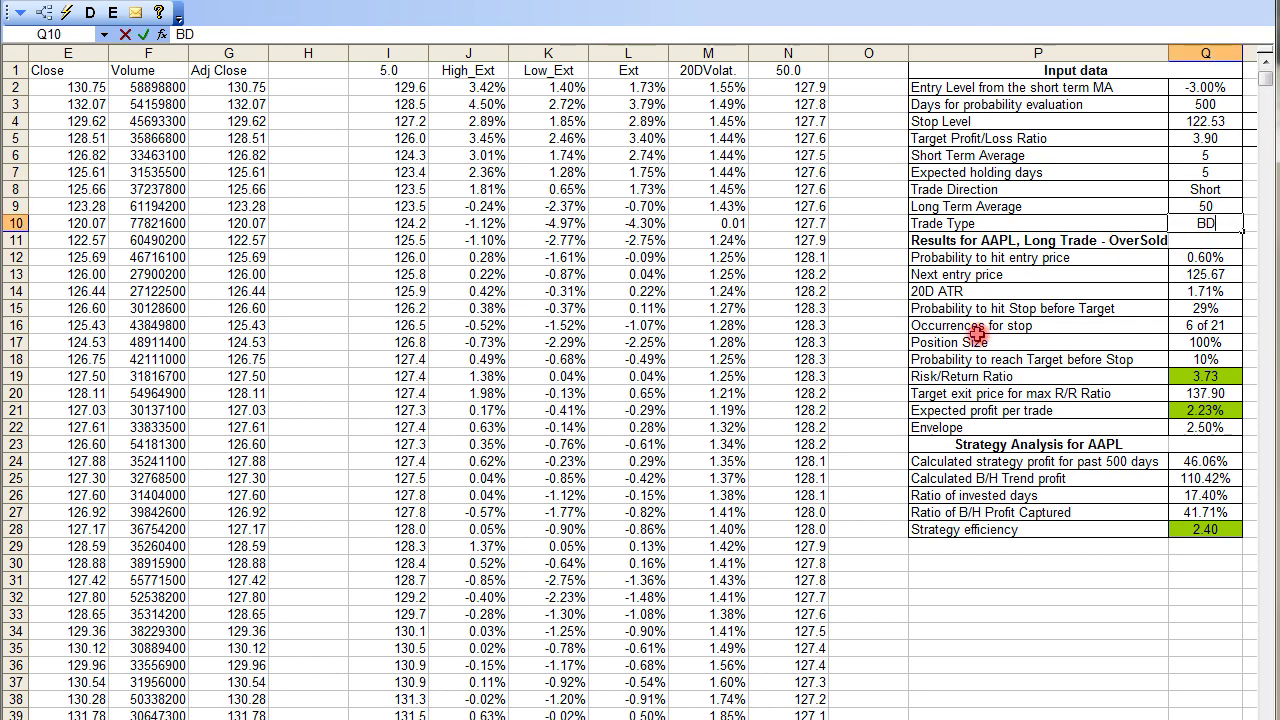
pyautogui.click(731, 342)
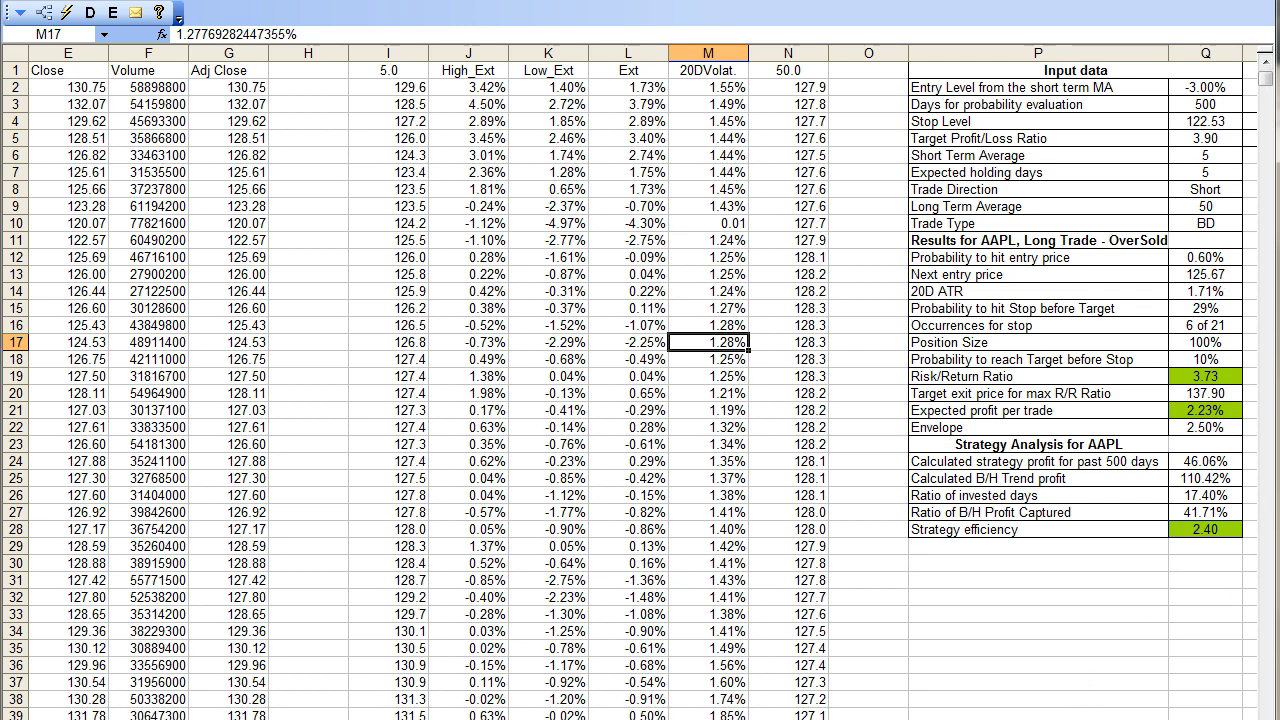
# Clear the stop level and calculate the AAPL short breakdown probabilities with a breakdown price of 122
pyautogui.hscroll(4, 920, 380)
pyautogui.click(890, 122)
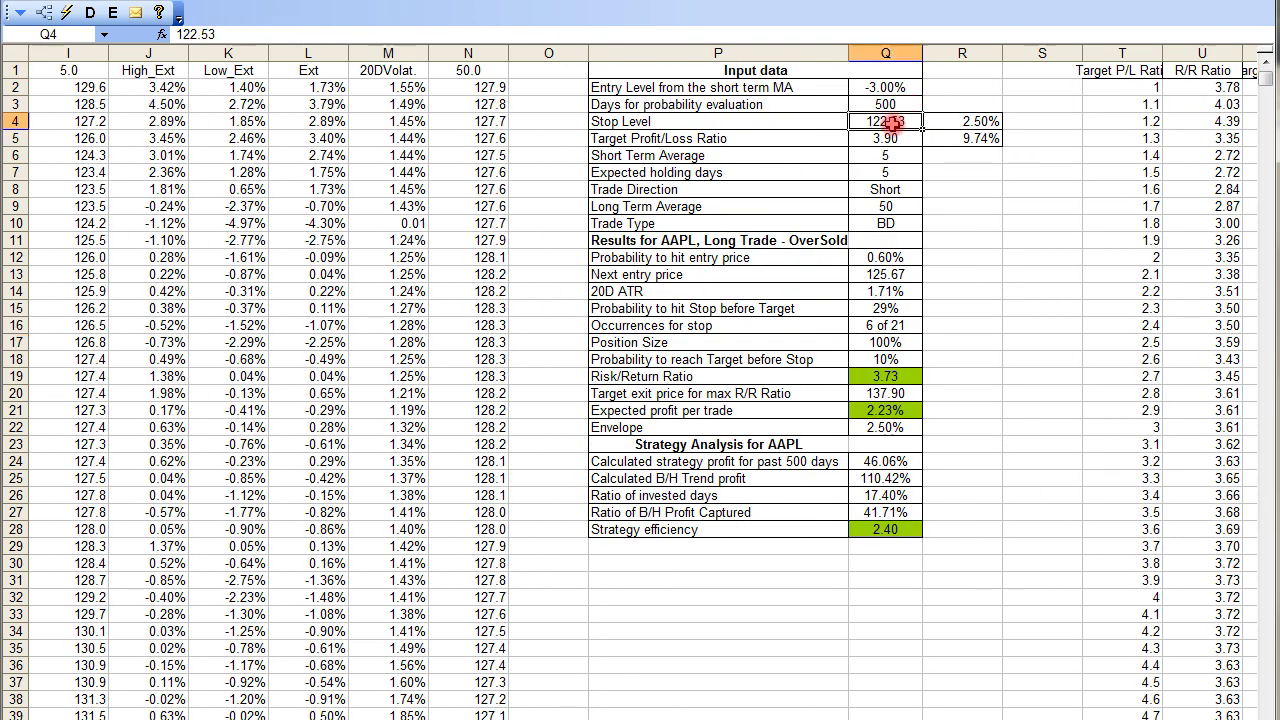
pyautogui.rightClick(890, 122)
pyautogui.click(955, 283)
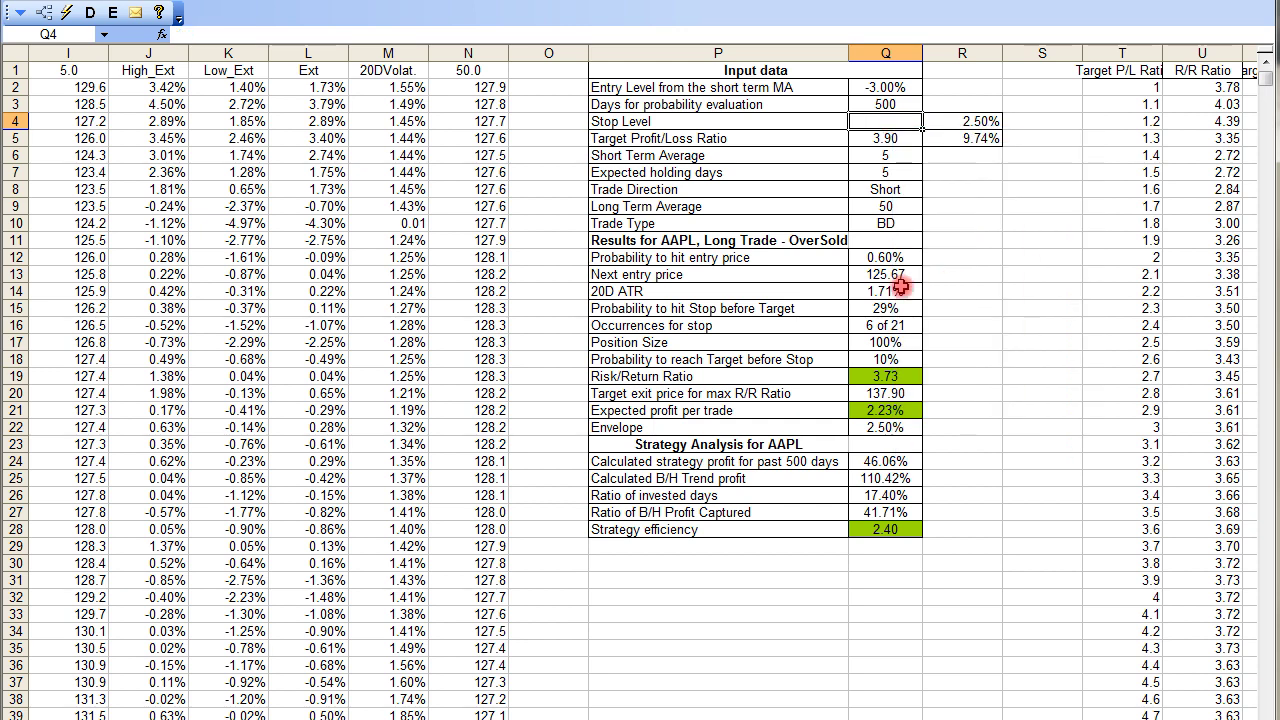
pyautogui.click(67, 14)
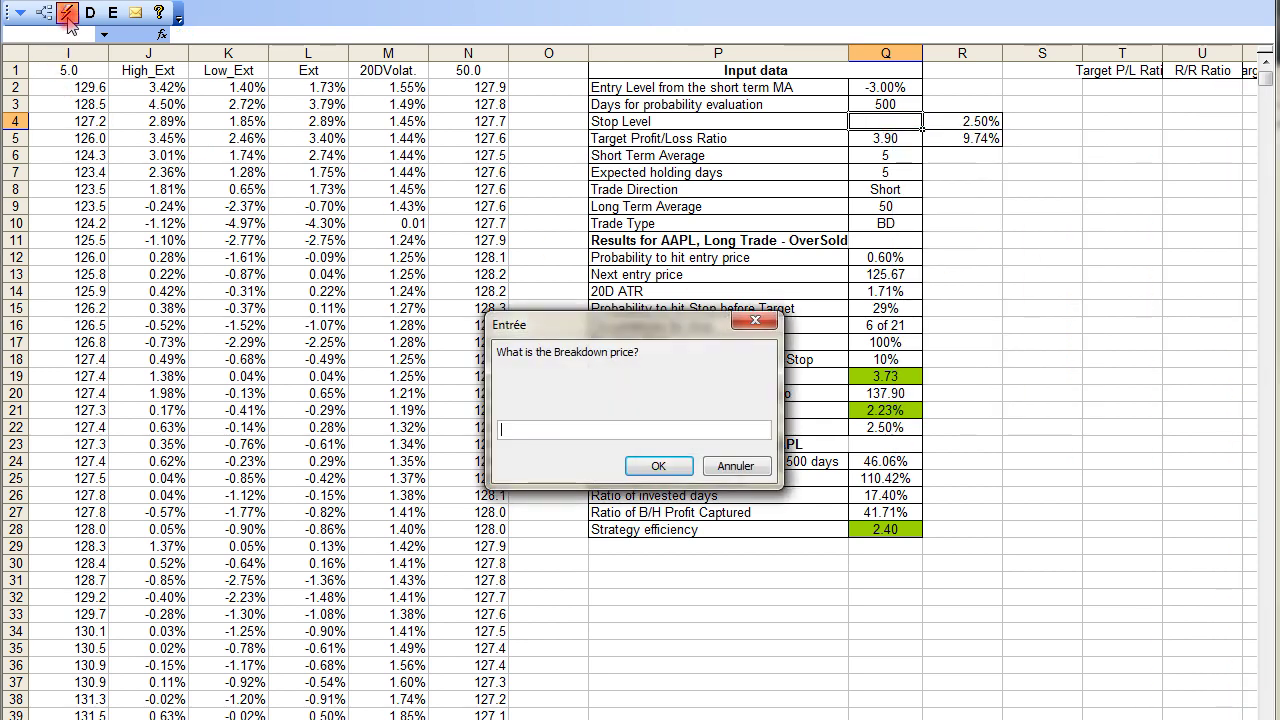
pyautogui.write('122')
pyautogui.press('Return')
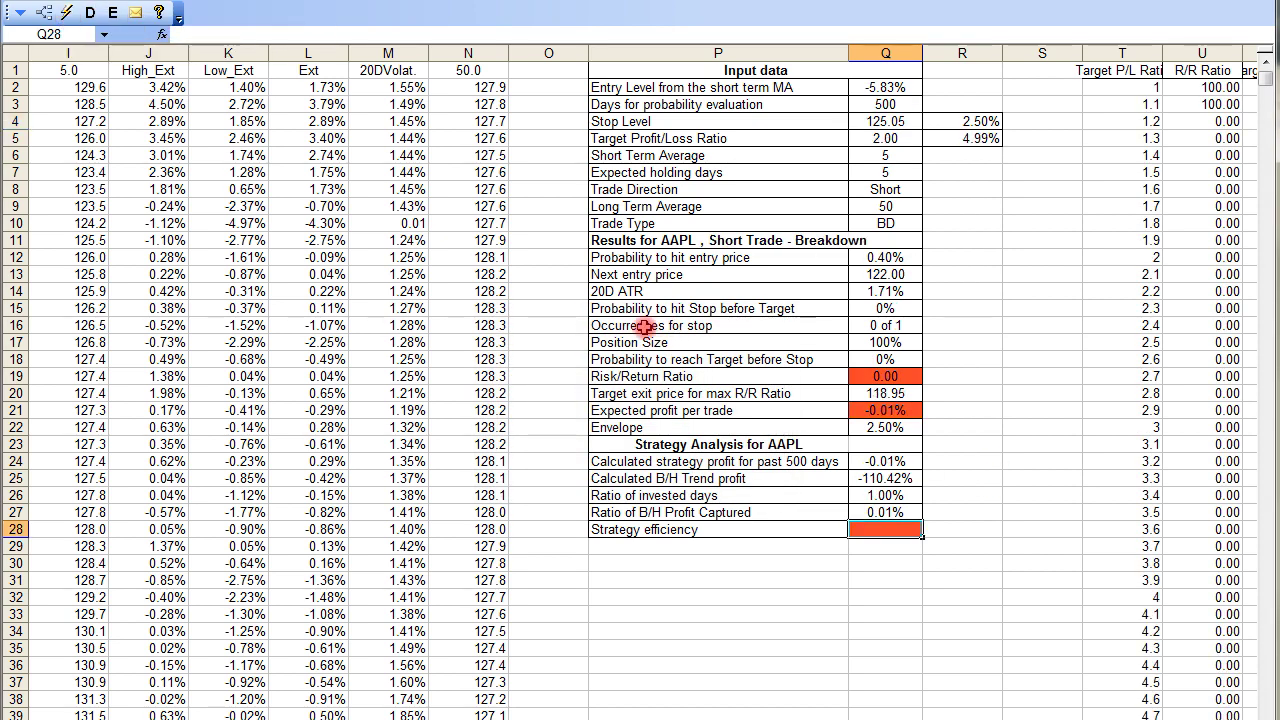
# Check the occurrences for stop in the breakdown results and the latest daily low in the AAPL price data
pyautogui.click(886, 325)
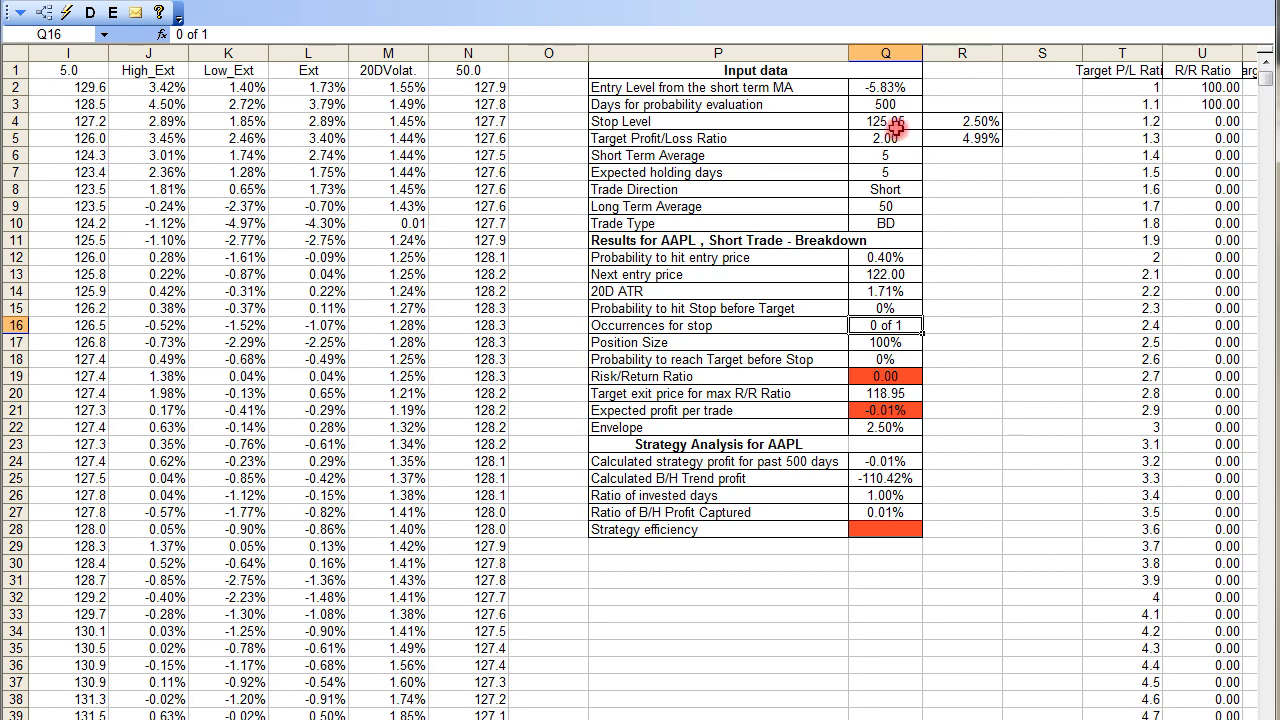
pyautogui.hscroll(-7, 640, 380)
pyautogui.hscroll(-1, 640, 380)
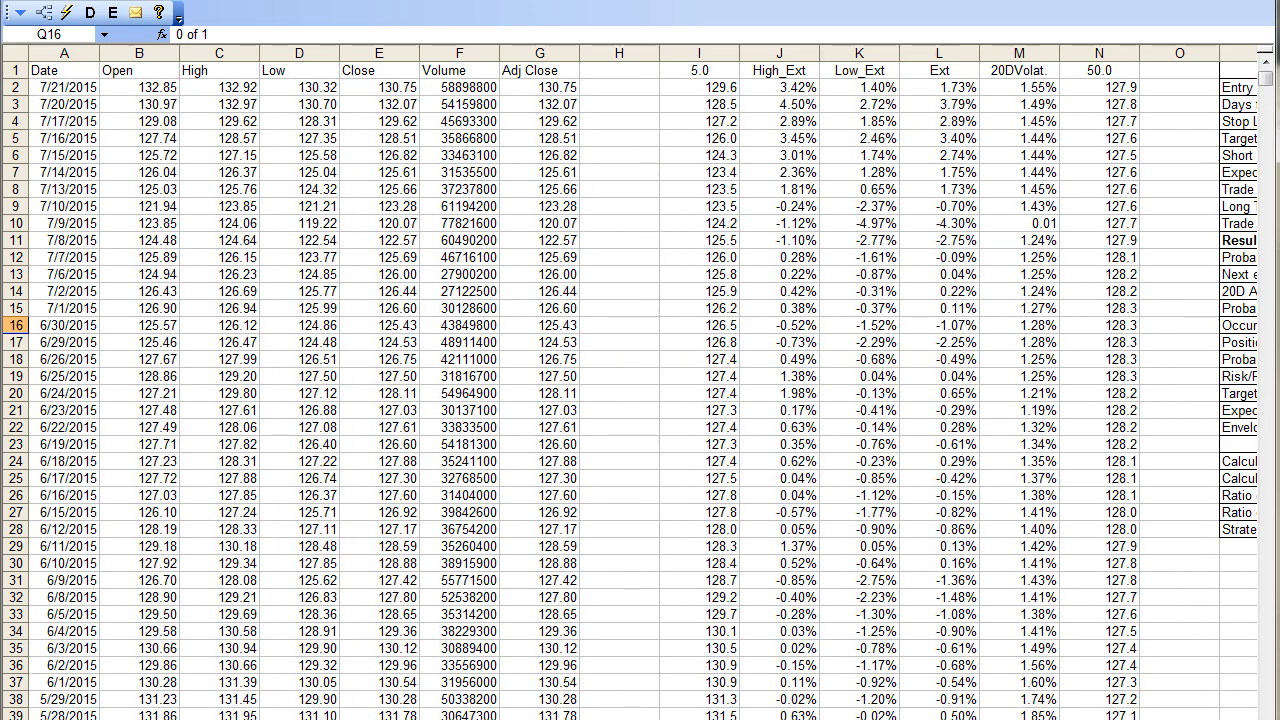
pyautogui.click(308, 89)
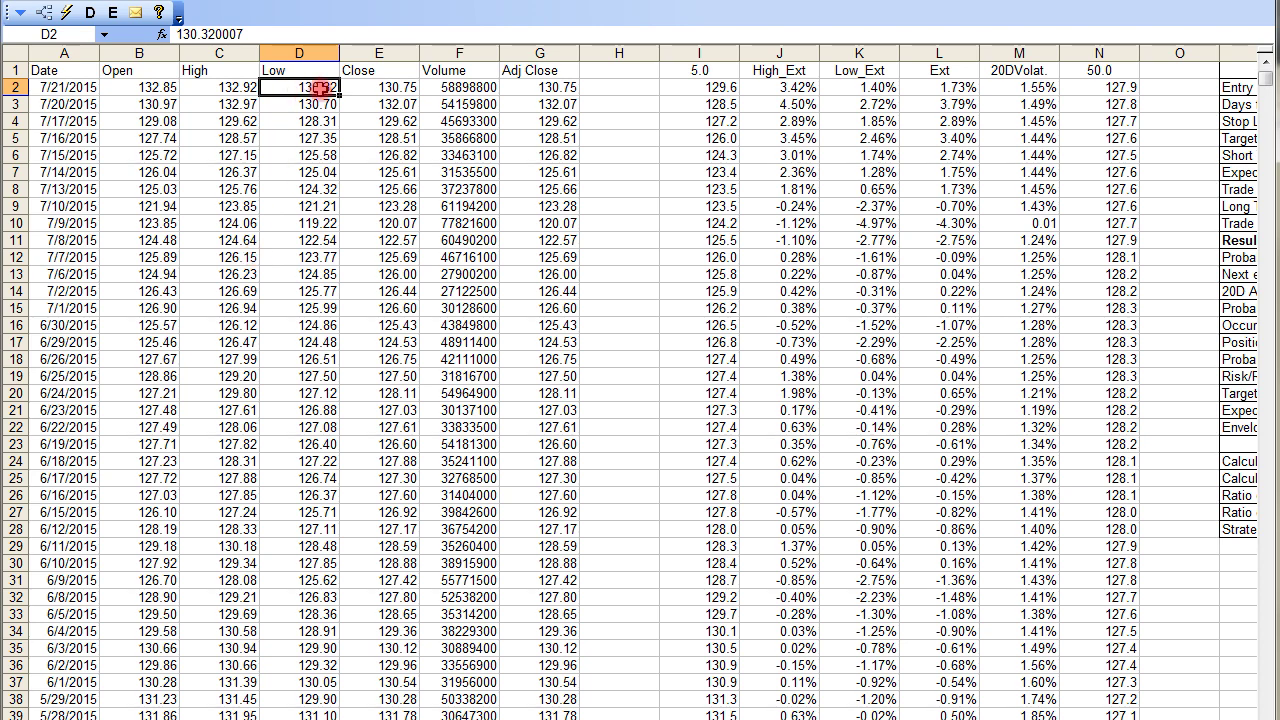
pyautogui.hscroll(5, 640, 380)
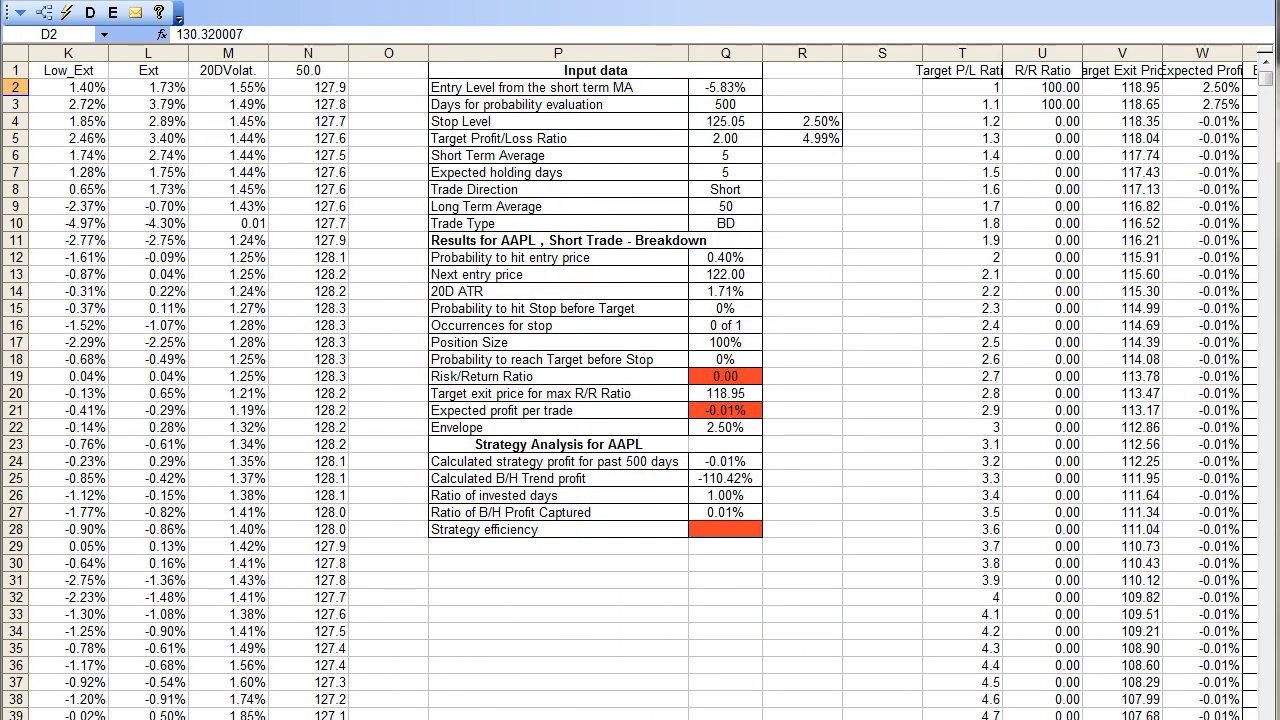
# Clear the stop level again and recalculate the short breakdown probabilities with a breakdown price of 130
pyautogui.click(704, 120)
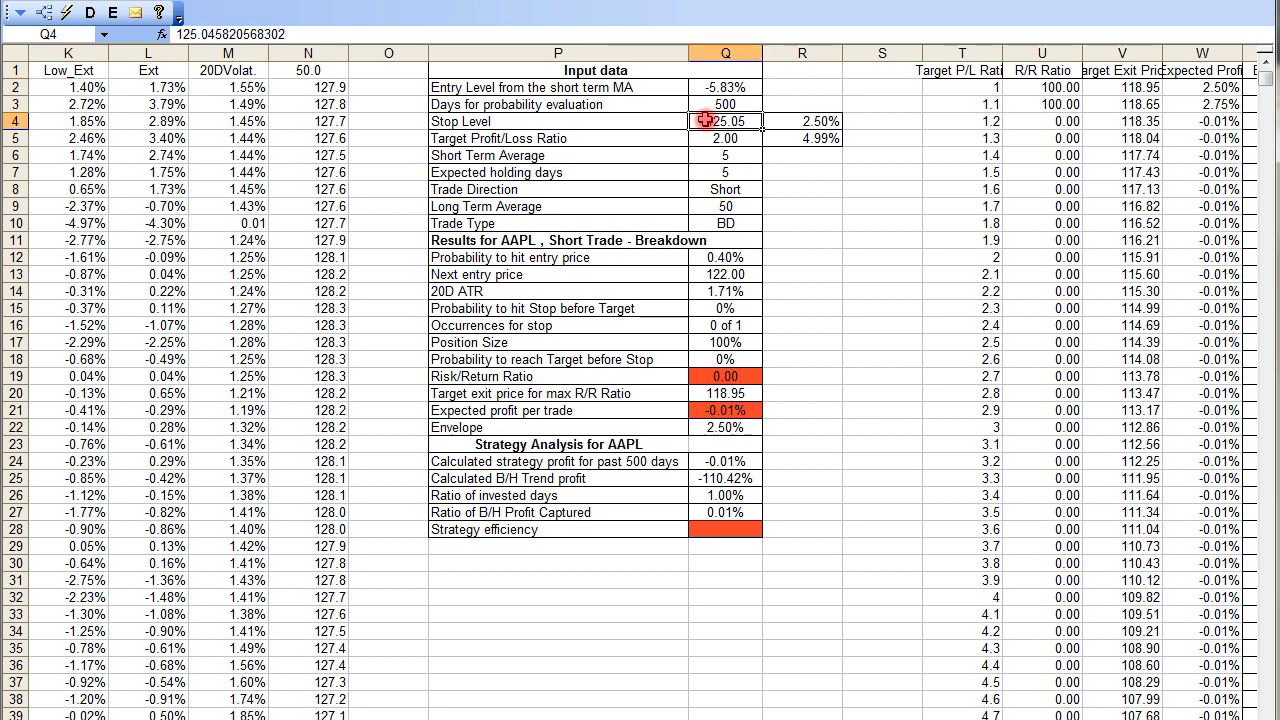
pyautogui.rightClick(704, 120)
pyautogui.click(762, 273)
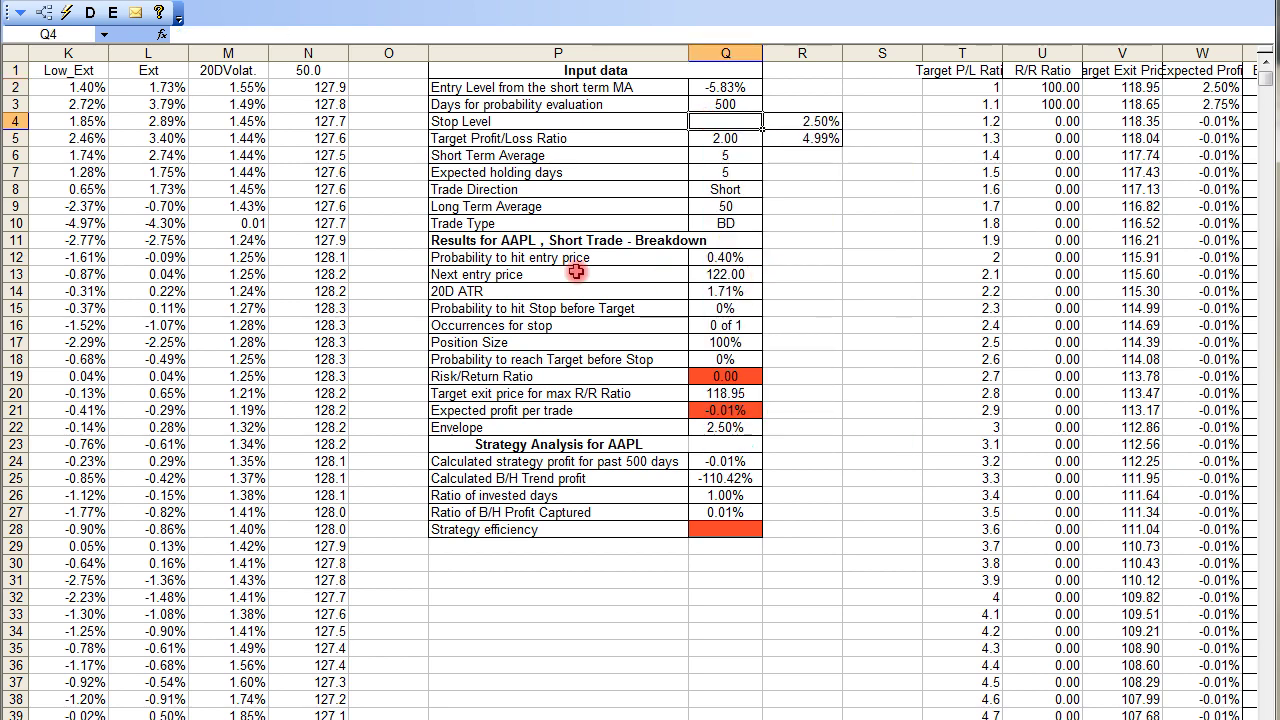
pyautogui.click(66, 13)
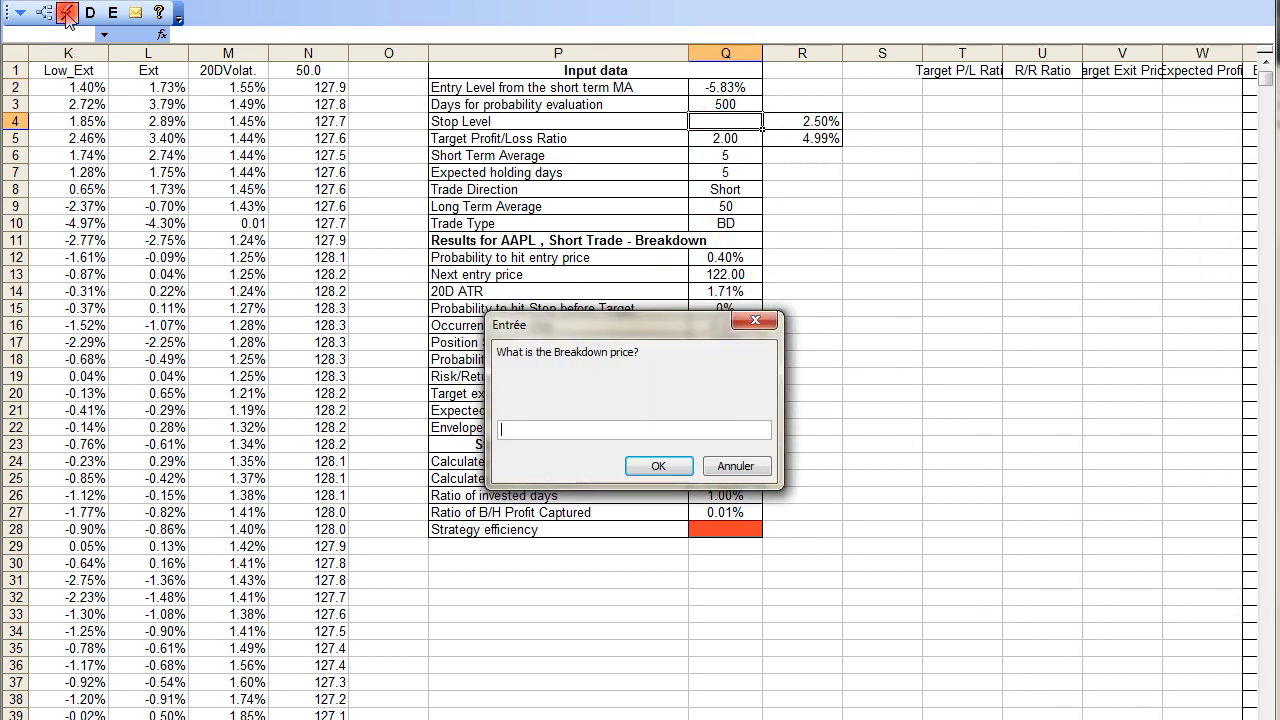
pyautogui.write('130')
pyautogui.press('Return')
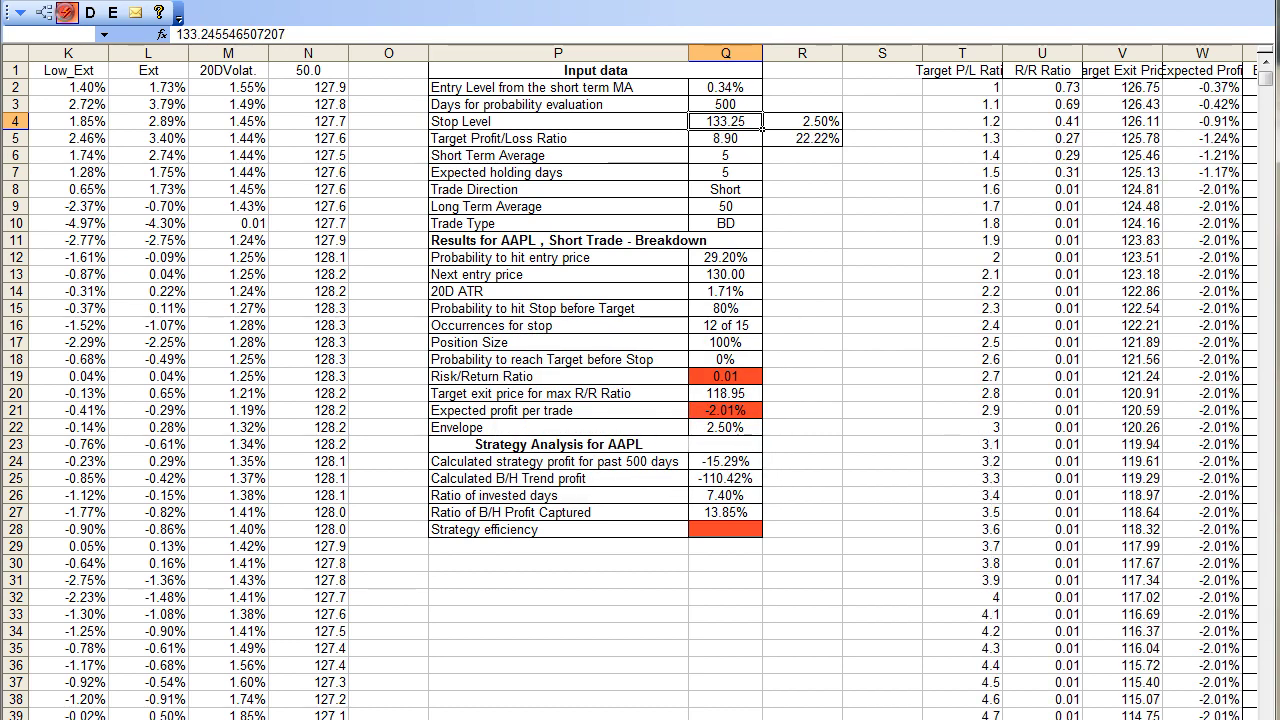
pyautogui.click(67, 13)
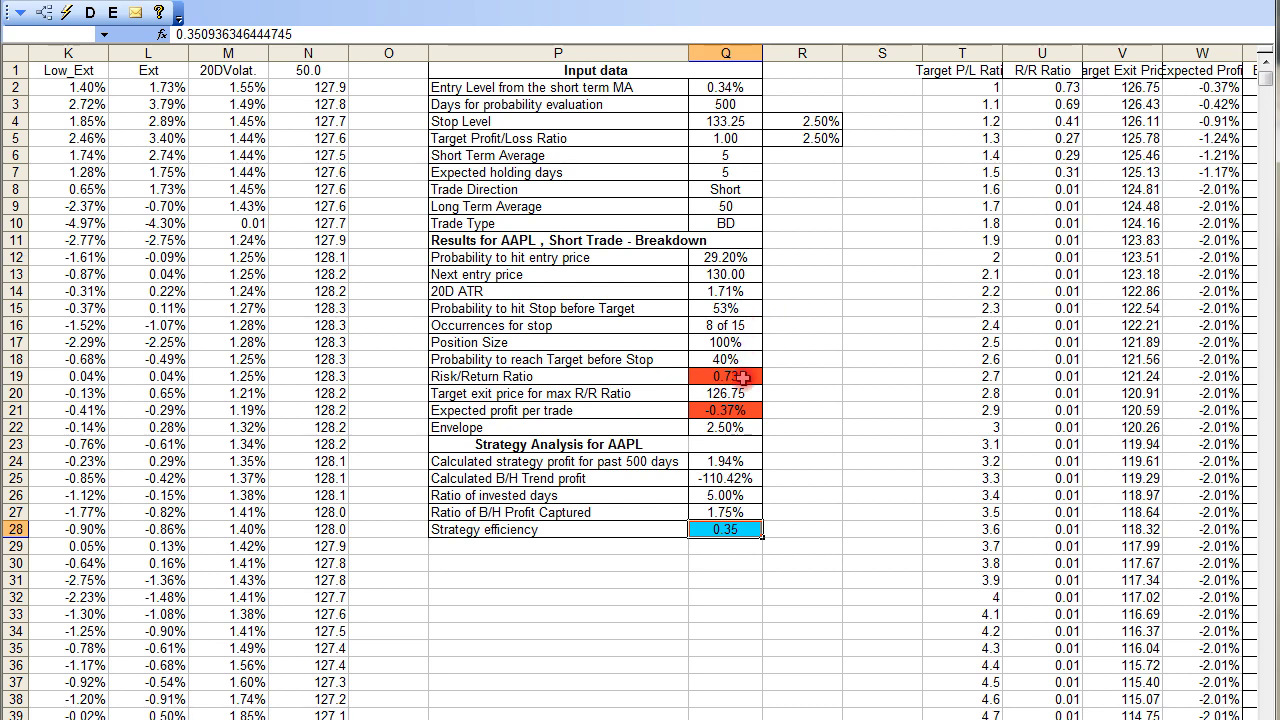
# Change the trade type to BDV and recalculate the AAPL probabilities with a breakdown price of 130
pyautogui.doubleClick(752, 223)
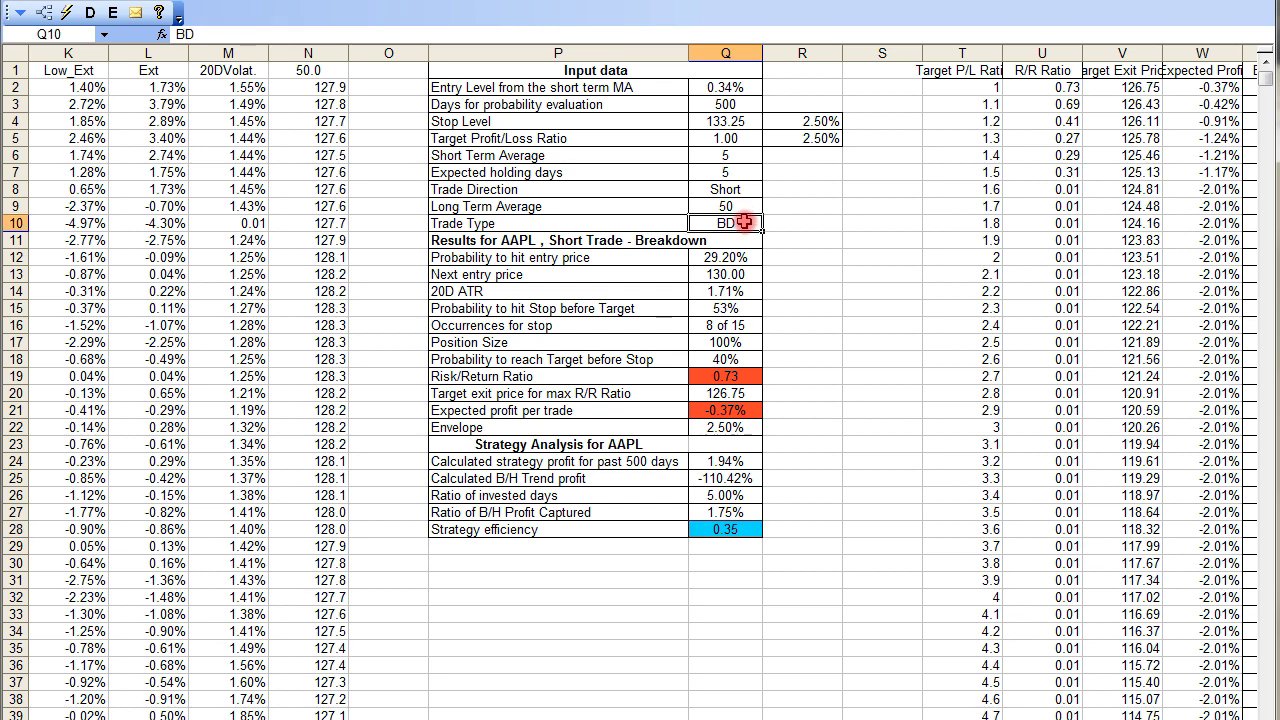
pyautogui.write('V')
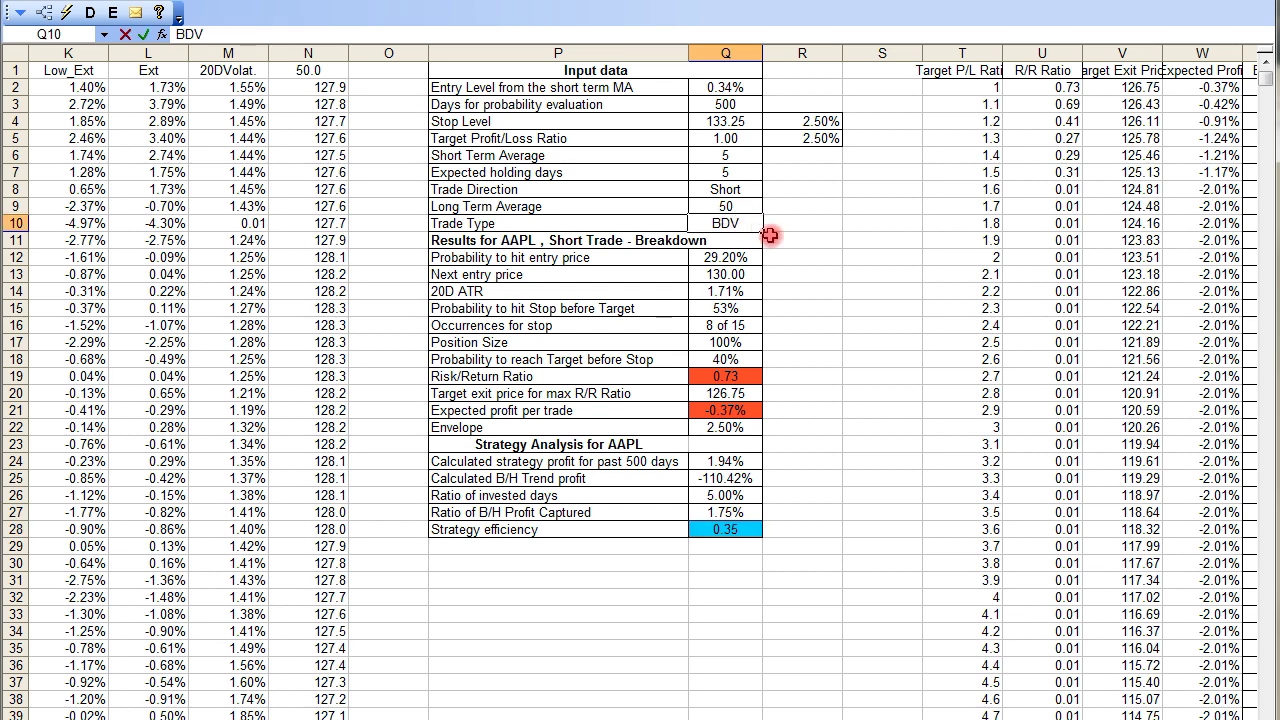
pyautogui.click(812, 288)
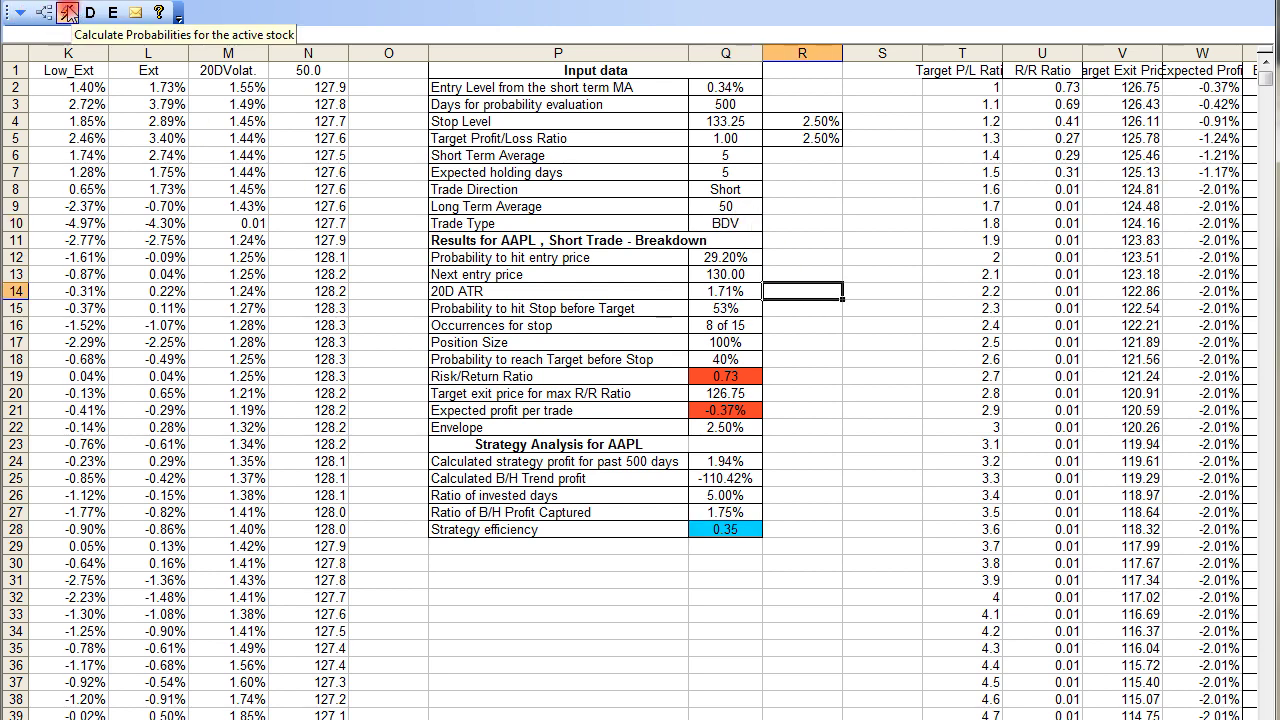
pyautogui.click(68, 12)
pyautogui.write('130')
pyautogui.press('Return')
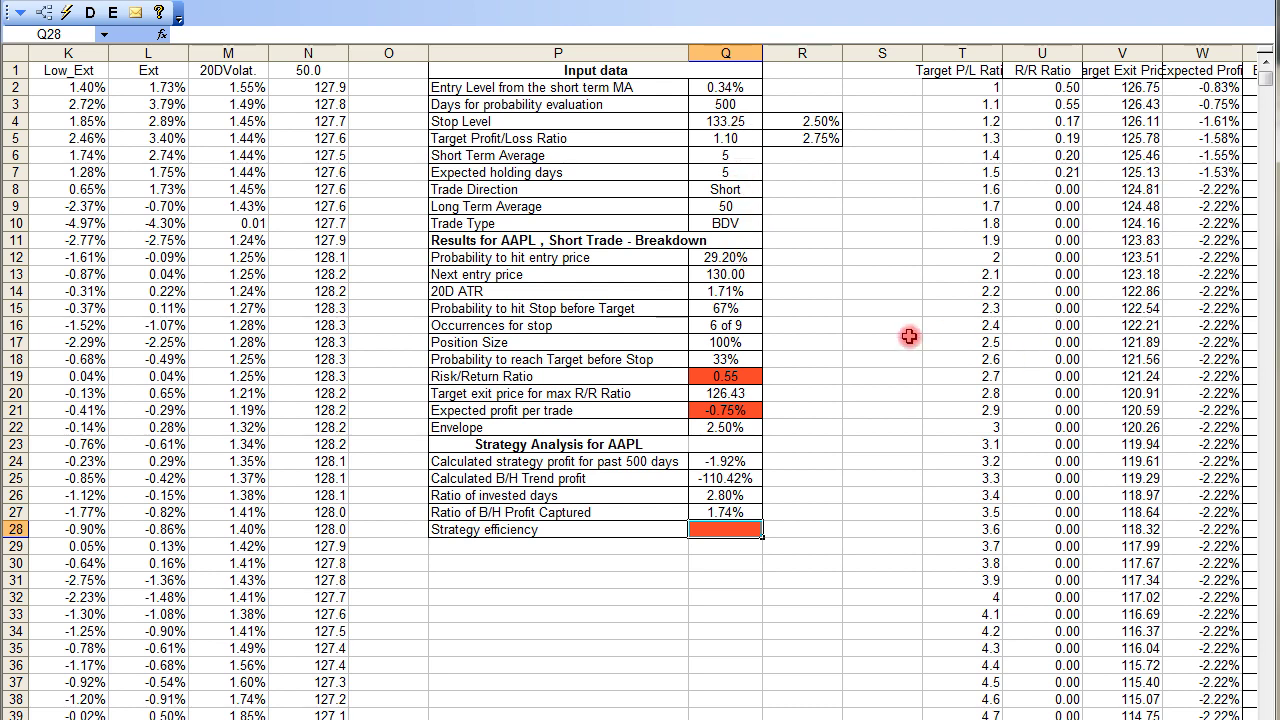
# Switch to the ChartMill page in the browser and examine the AAPL daily price and volume chart
pyautogui.click(113, 12)
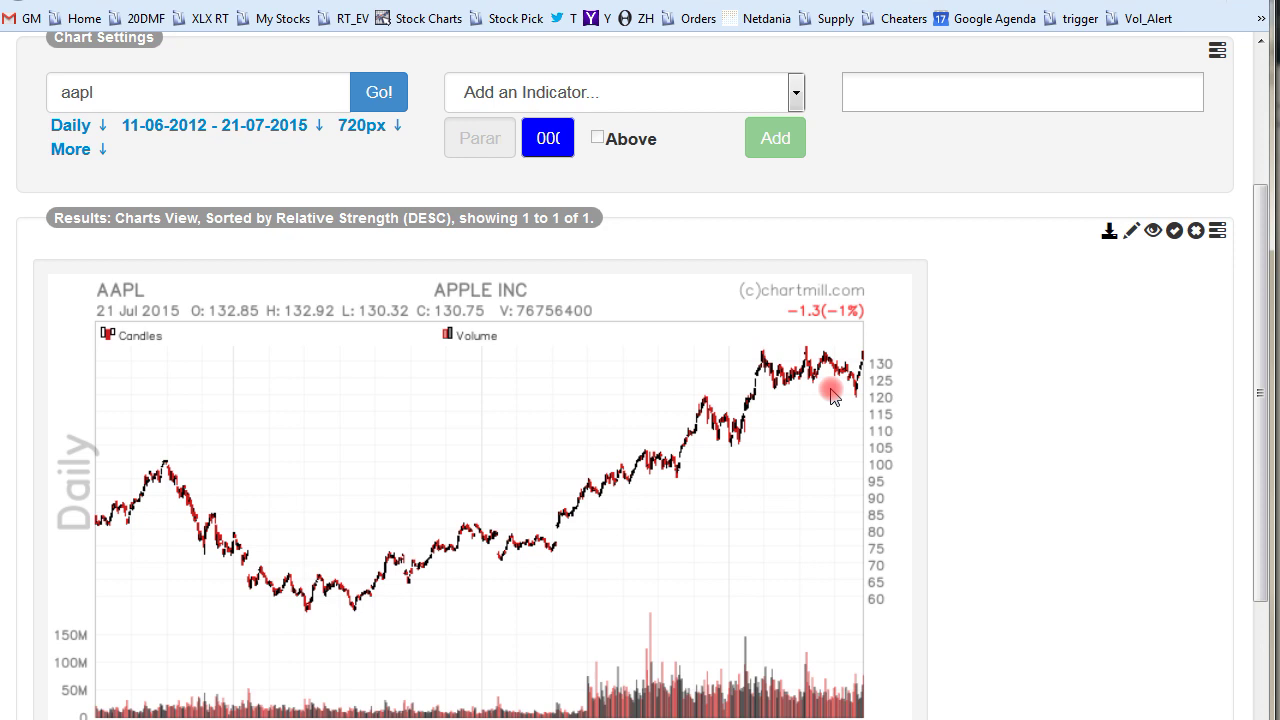
pyautogui.moveTo(1257, 386); pyautogui.dragTo(1268, 428)
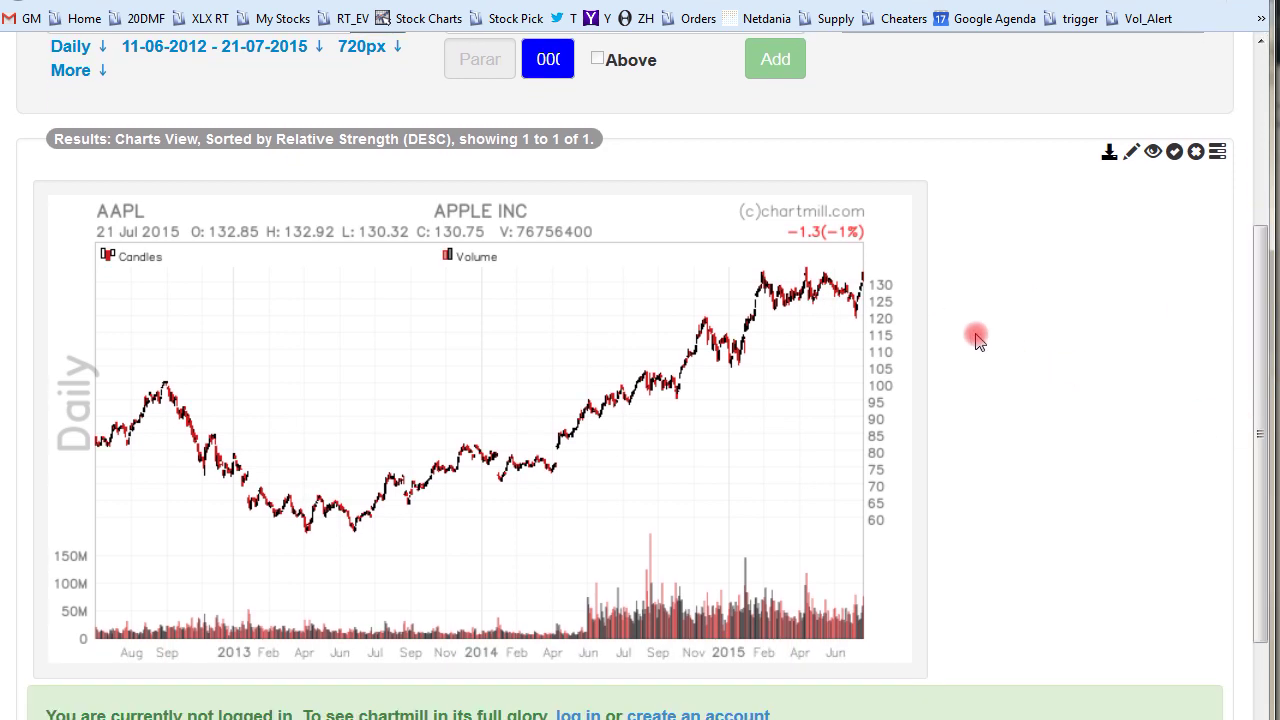